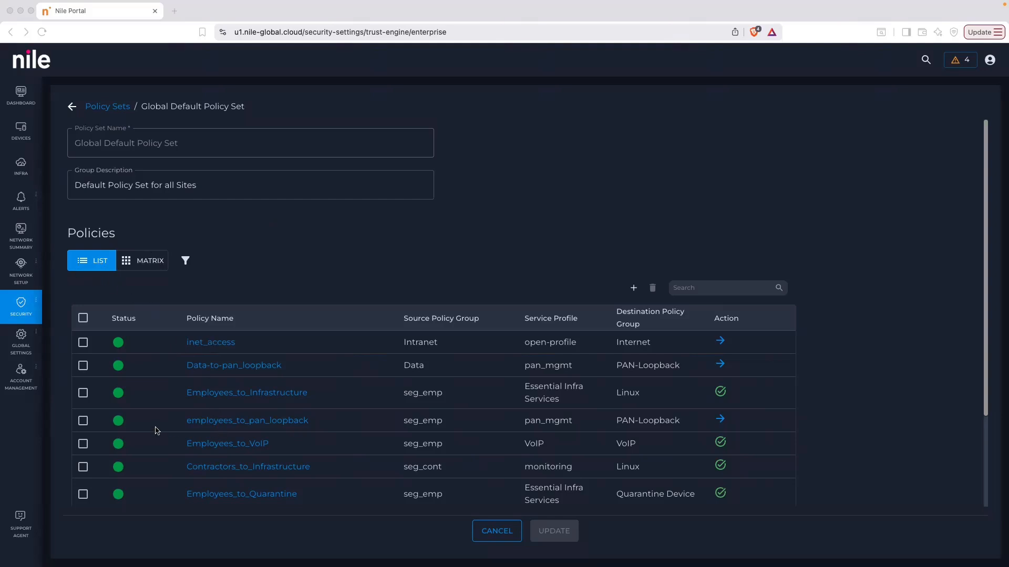
- Review the policies of the Global Default Policy Set, displaying them as a matrix with all groups shown
scroll(215, 427, "down", 3)
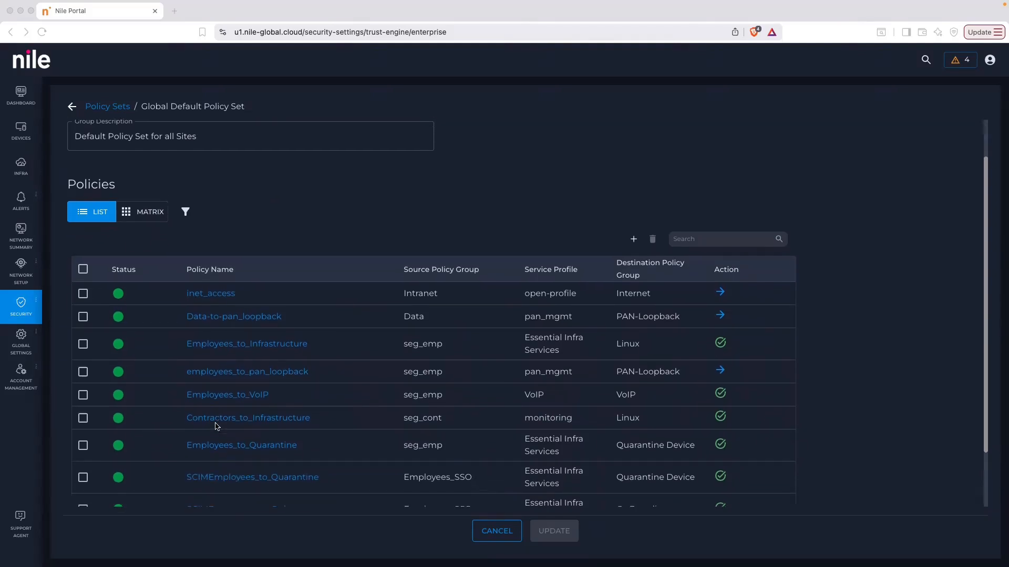
scroll(215, 427, "up", 2)
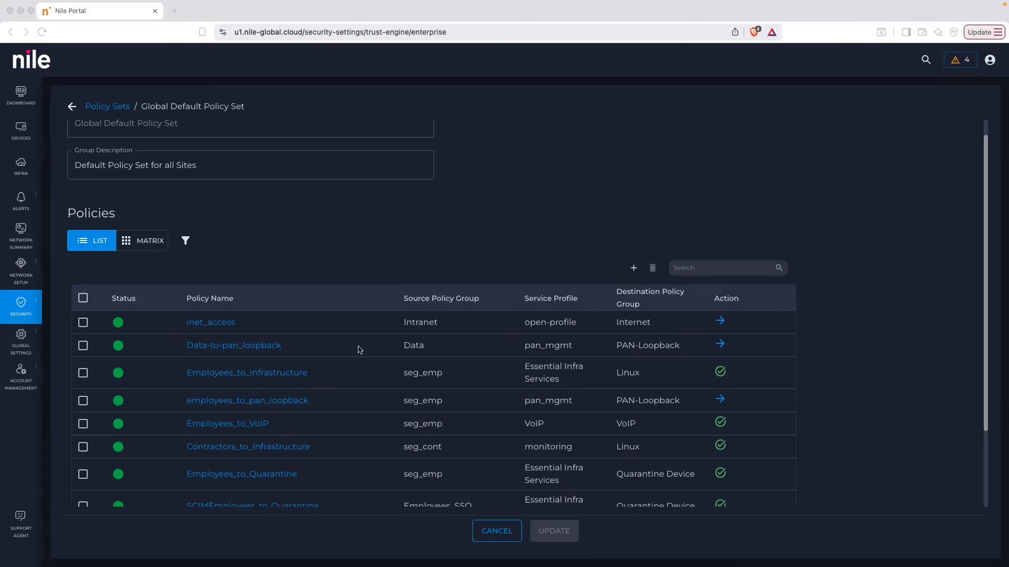
left_click(146, 246)
left_click(273, 241)
scroll(287, 299, "down", 5)
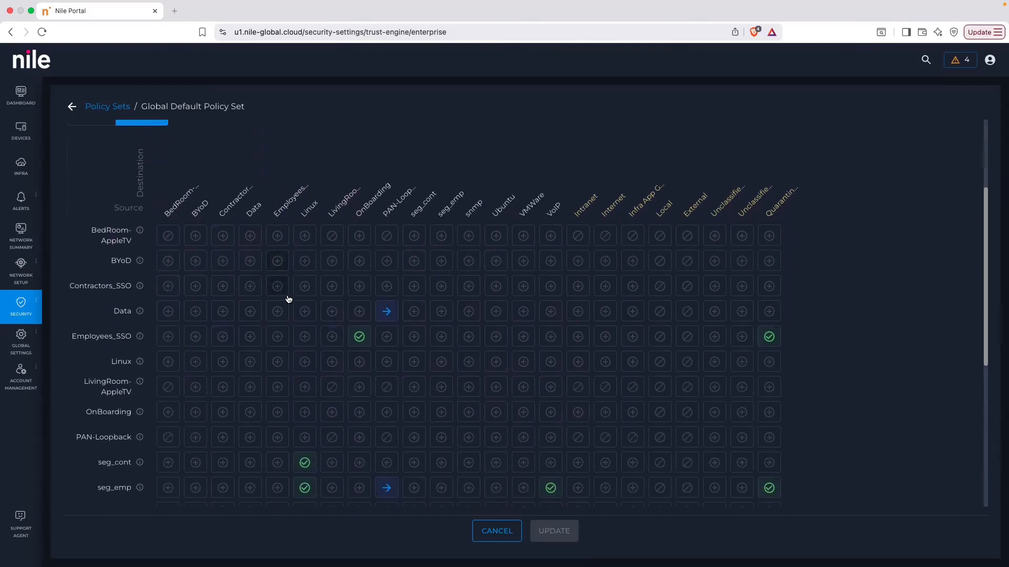
scroll(288, 299, "down", 1)
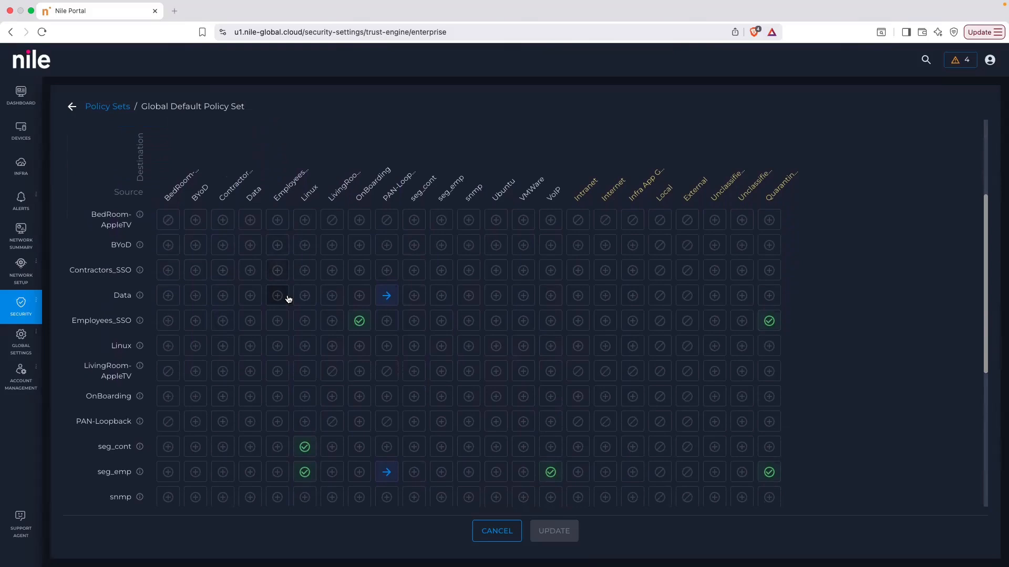
scroll(288, 299, "down", 2)
scroll(288, 299, "up", 2)
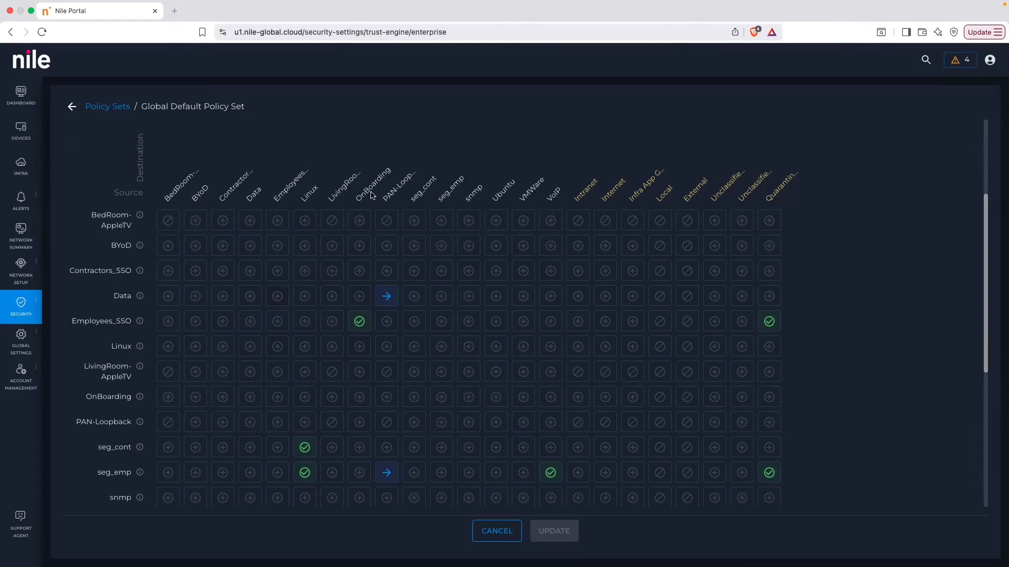
- View the full details of the Employees_SSO to OnBoarding policy and look over the remaining rows of the matrix
left_click(360, 325)
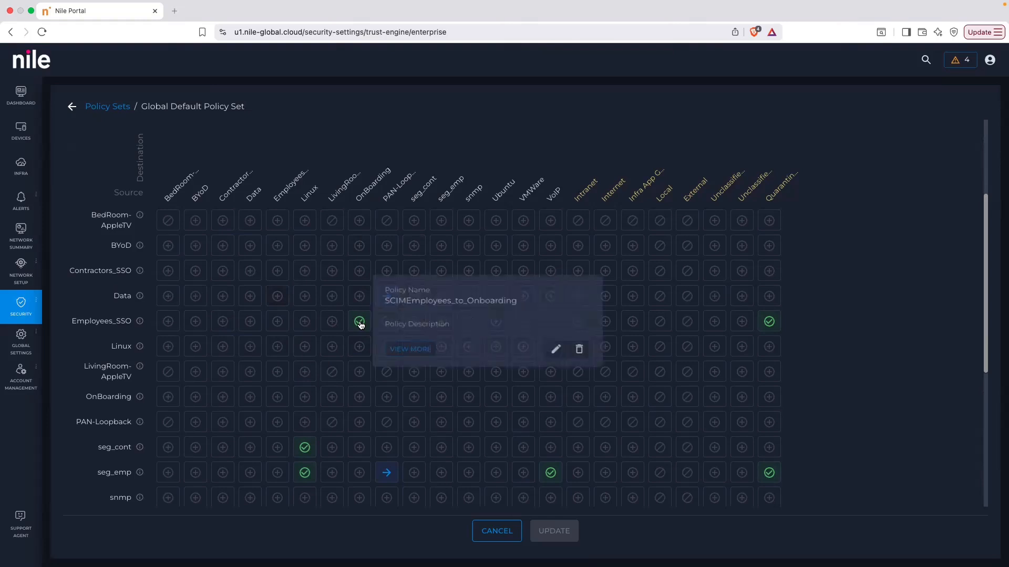
left_click(410, 354)
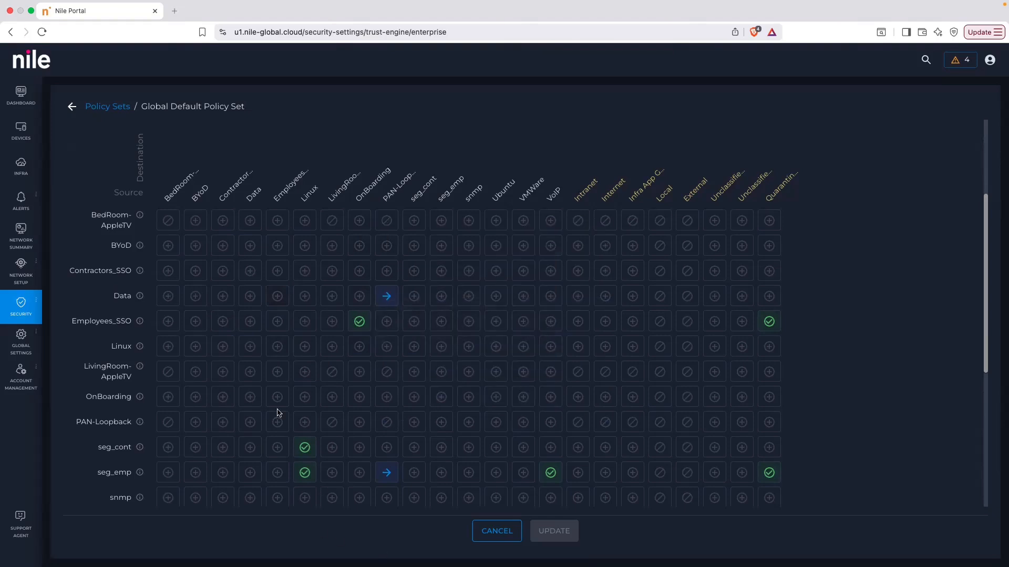
scroll(278, 413, "down", 5)
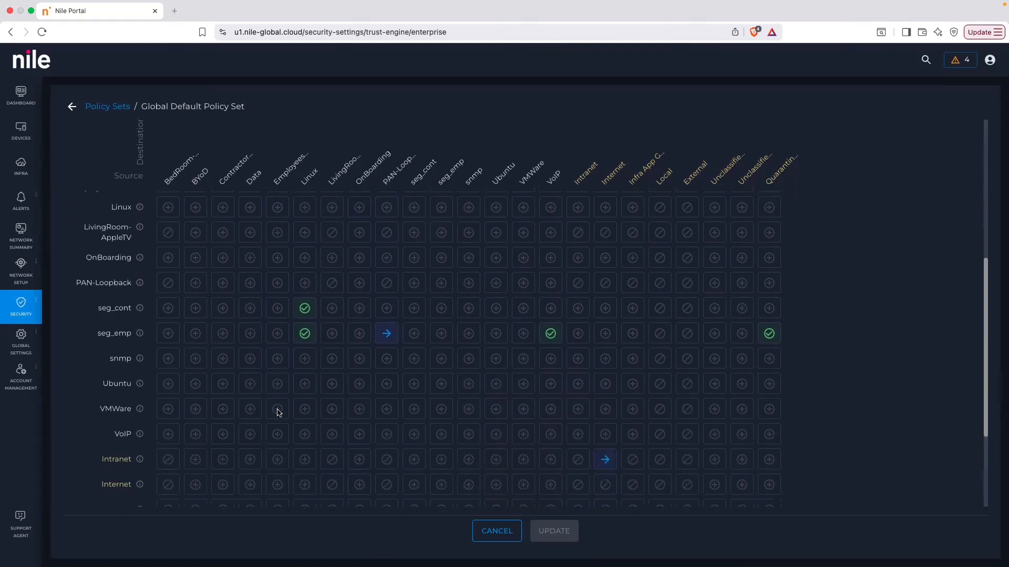
scroll(210, 416, "up", 3)
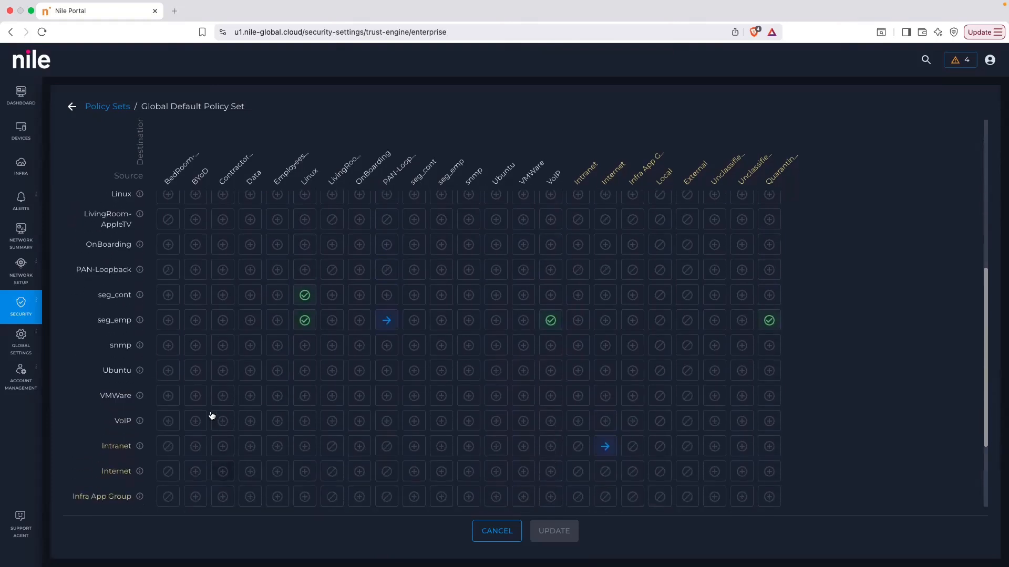
scroll(222, 376, "up", 1)
scroll(222, 376, "down", 1)
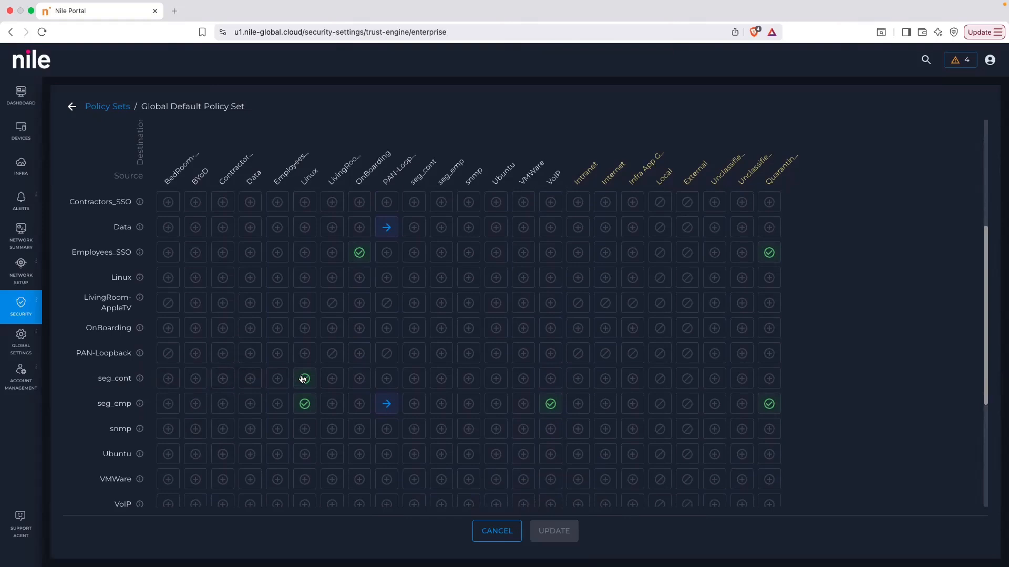
- View the full details of the seg_cont to Linux policy, open its edit form and leave it without changes
mouse_move(314, 385)
left_click(349, 402)
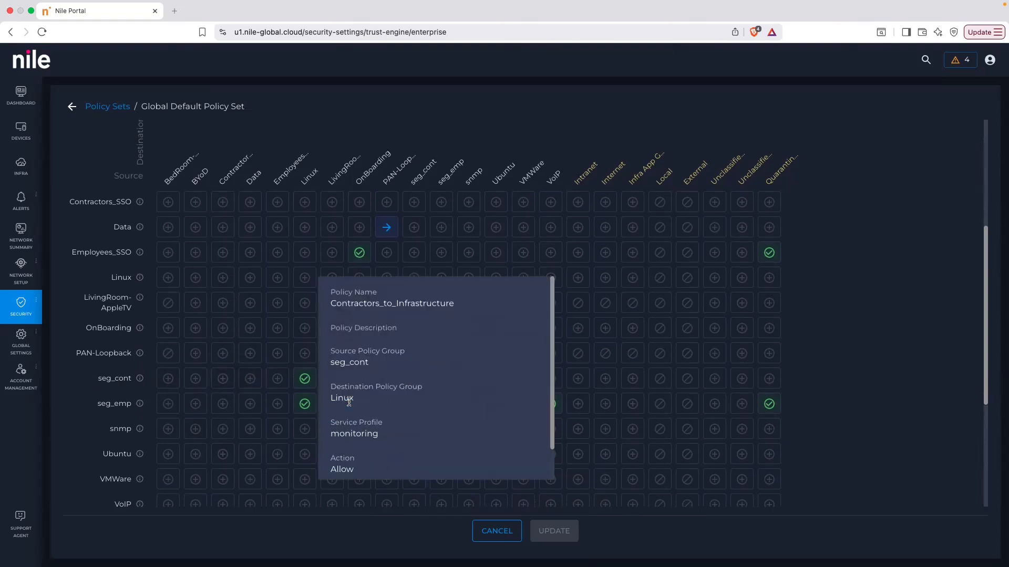
scroll(416, 401, "down", 1)
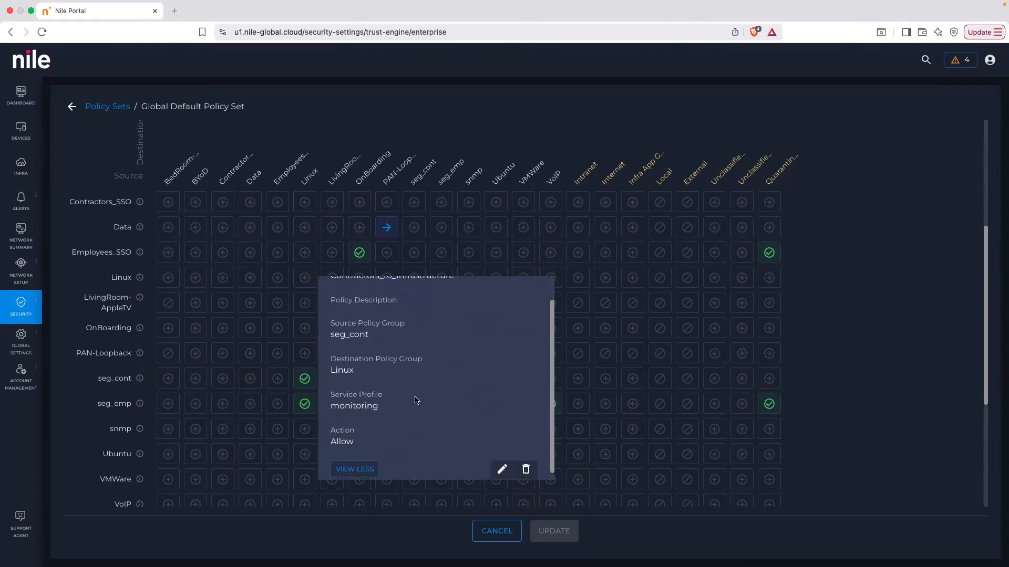
left_click(502, 469)
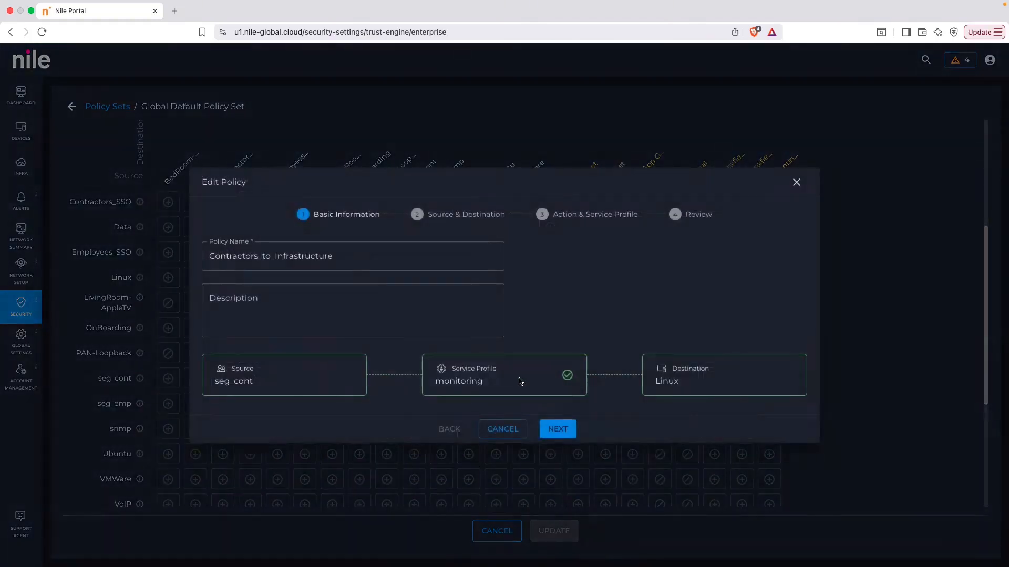
left_click(515, 435)
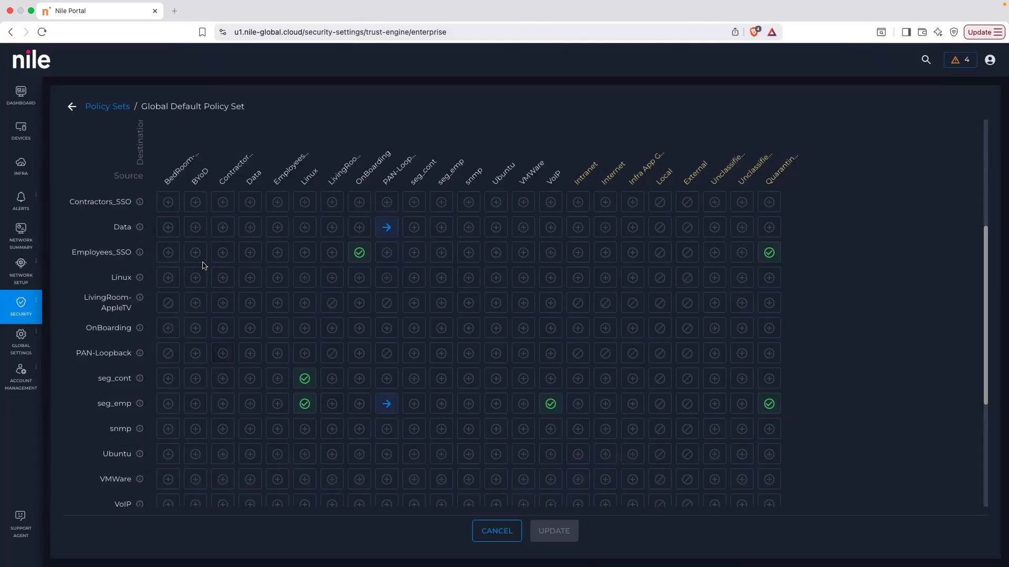
left_click(305, 253)
left_click(361, 251)
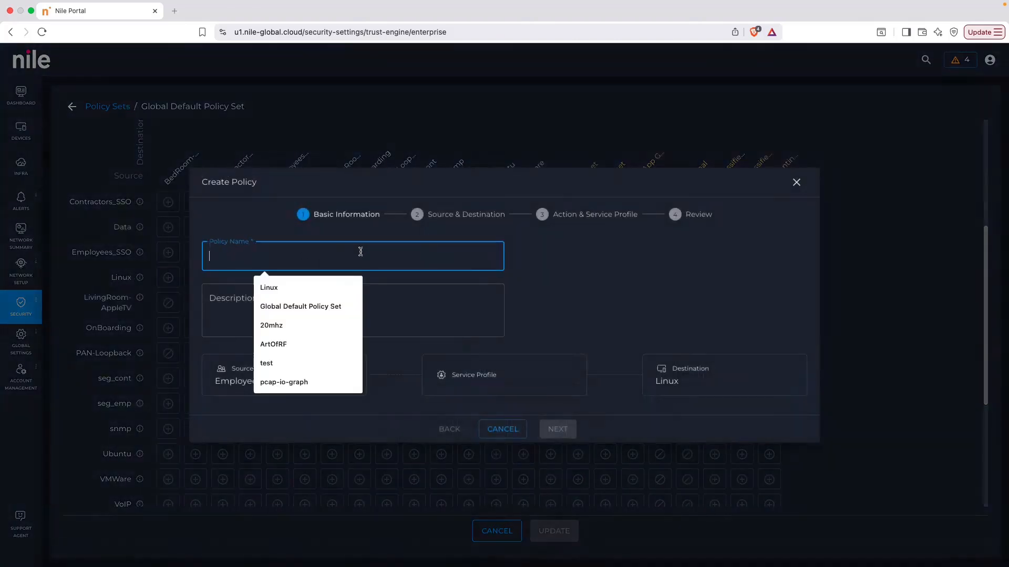
left_click(562, 314)
left_click(516, 428)
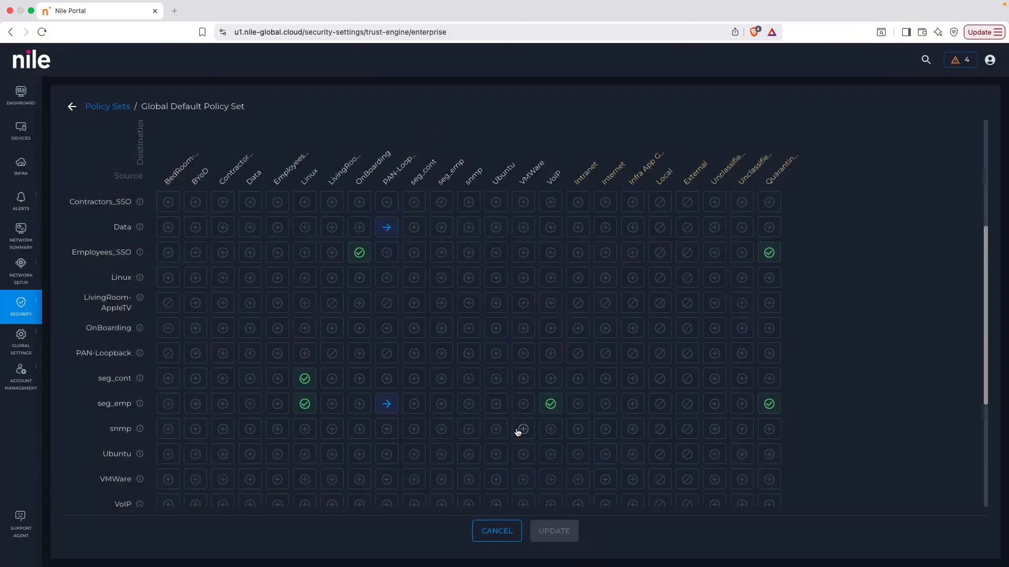
- From the list view of policies, start a new policy named Employees_to_Linux and proceed to its source and destination
scroll(216, 266, "up", 5)
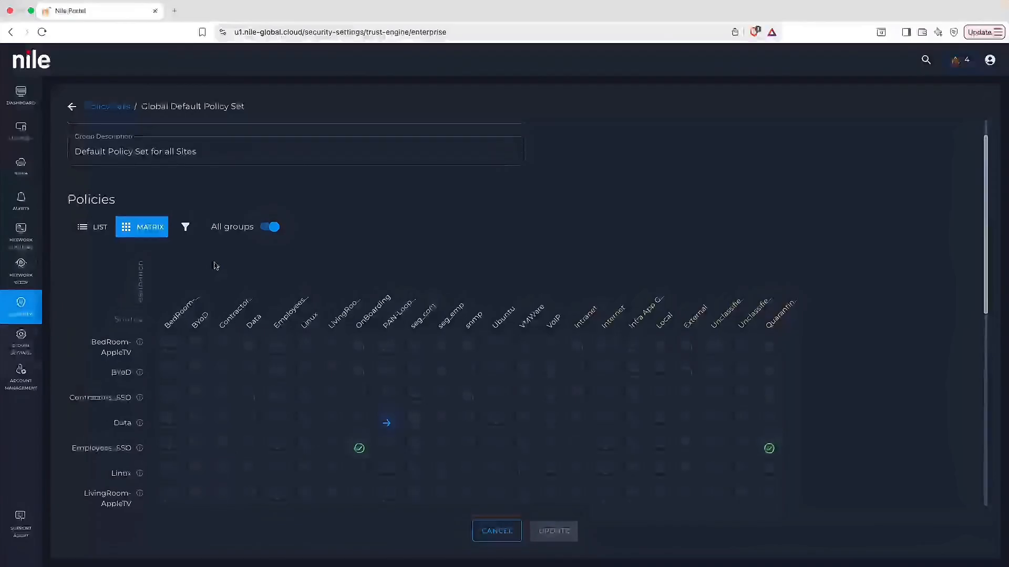
left_click(96, 227)
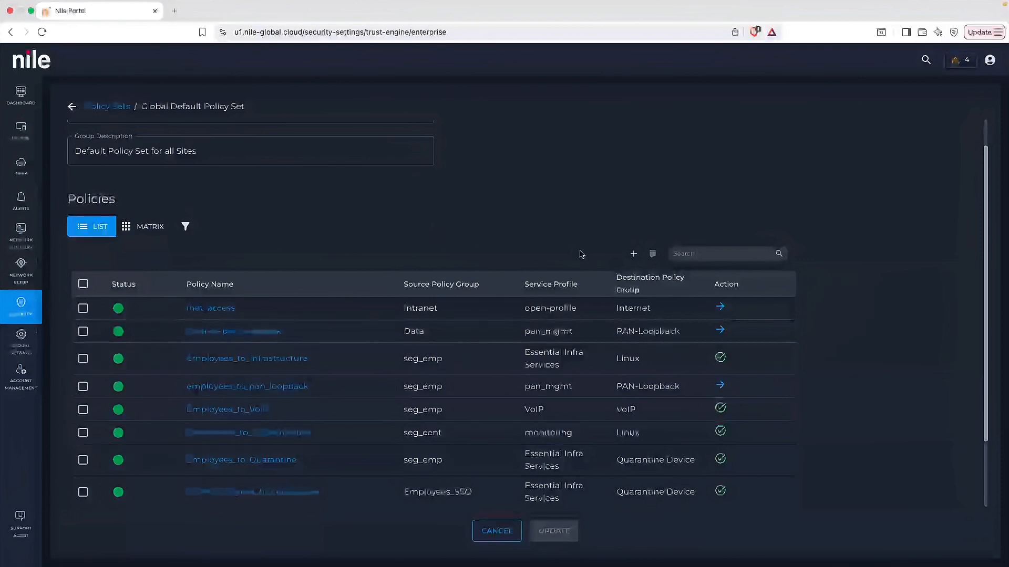
left_click(634, 254)
left_click(288, 263)
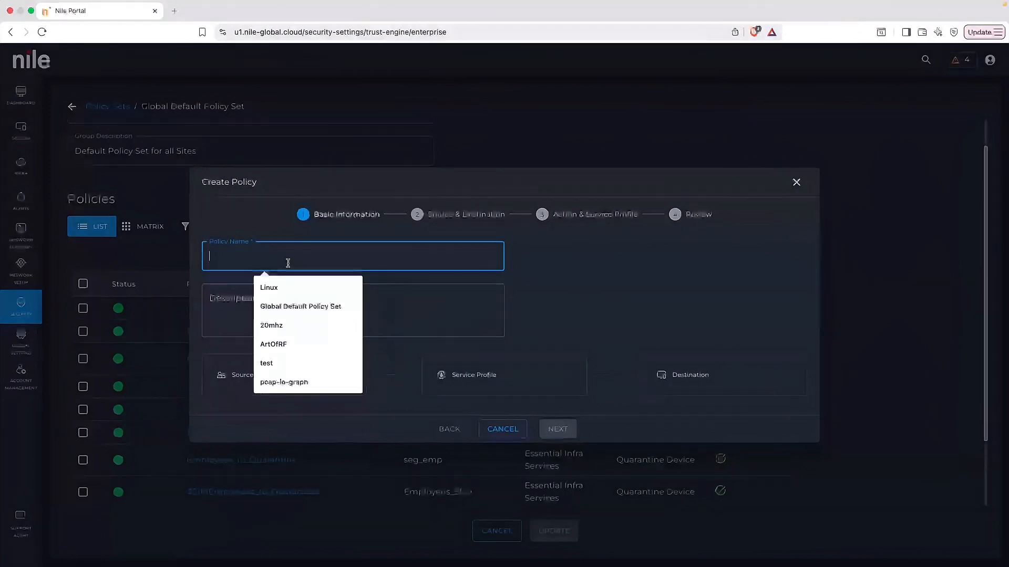
type("Employ")
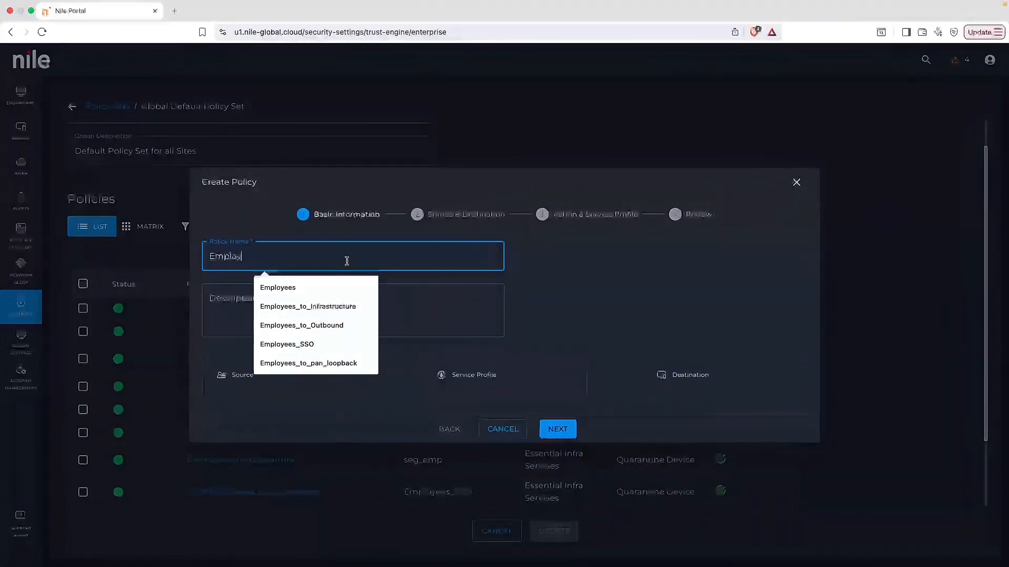
key("BackSpace")
type("yees_to")
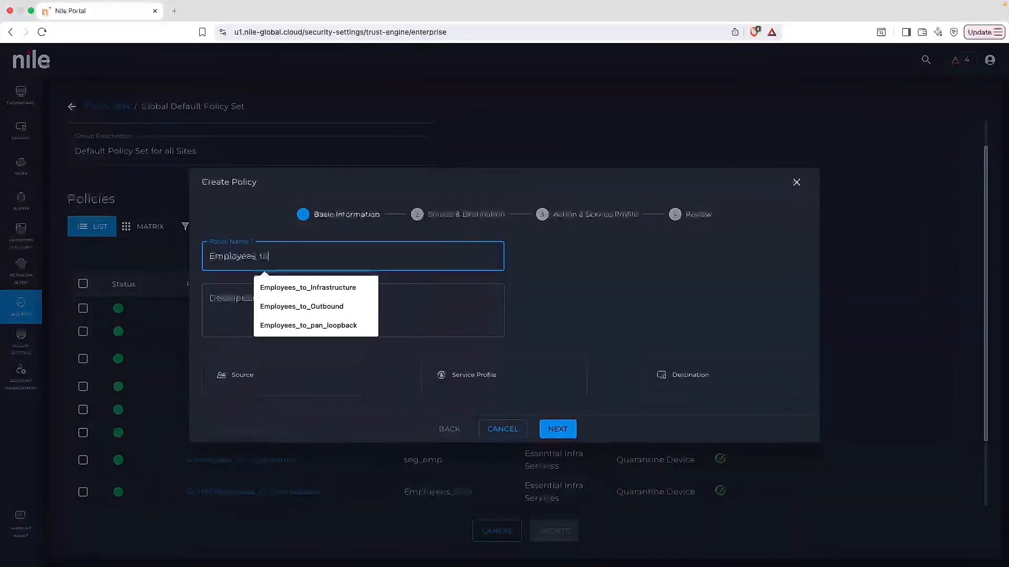
type("_")
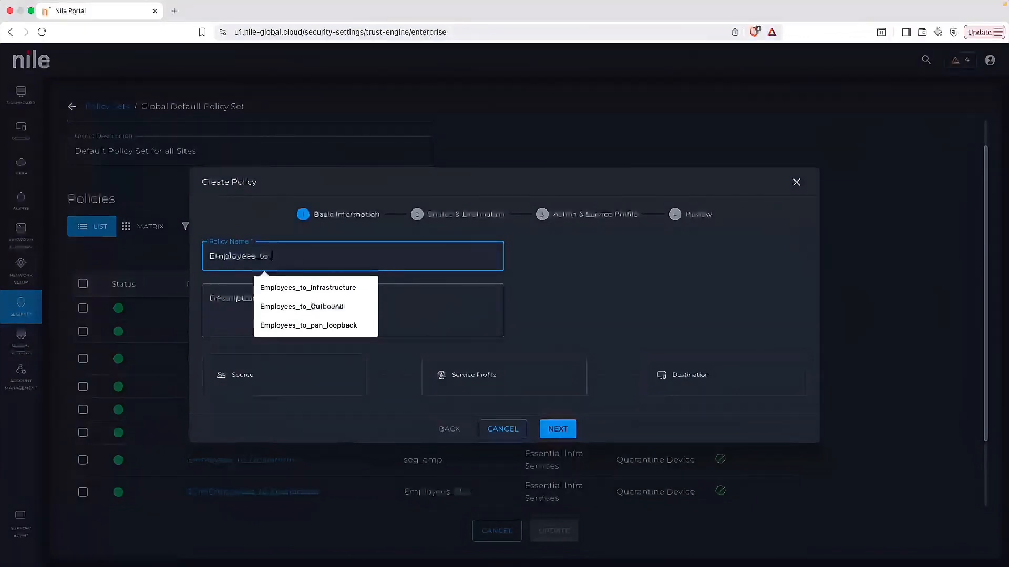
type("Linux")
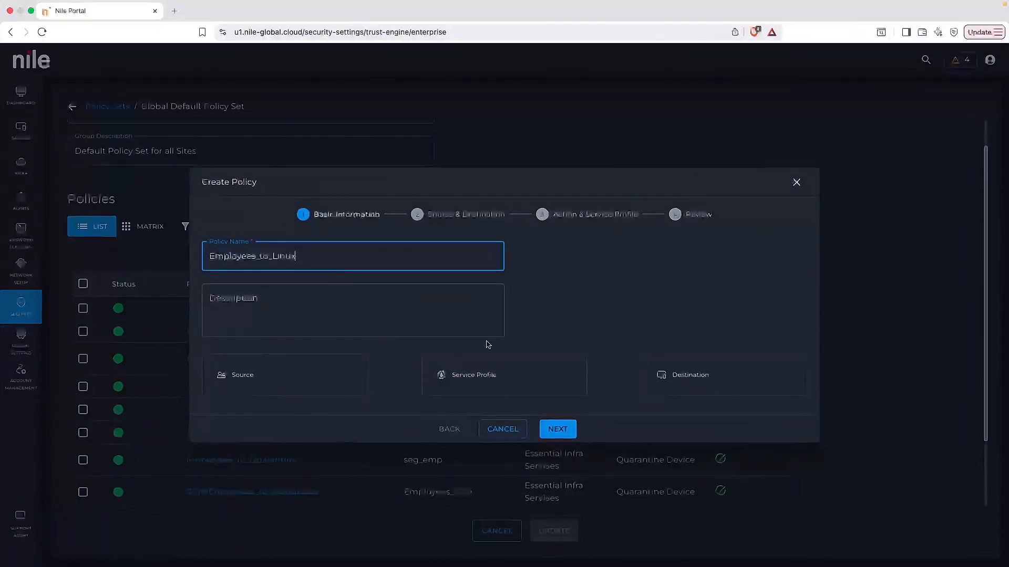
left_click(561, 430)
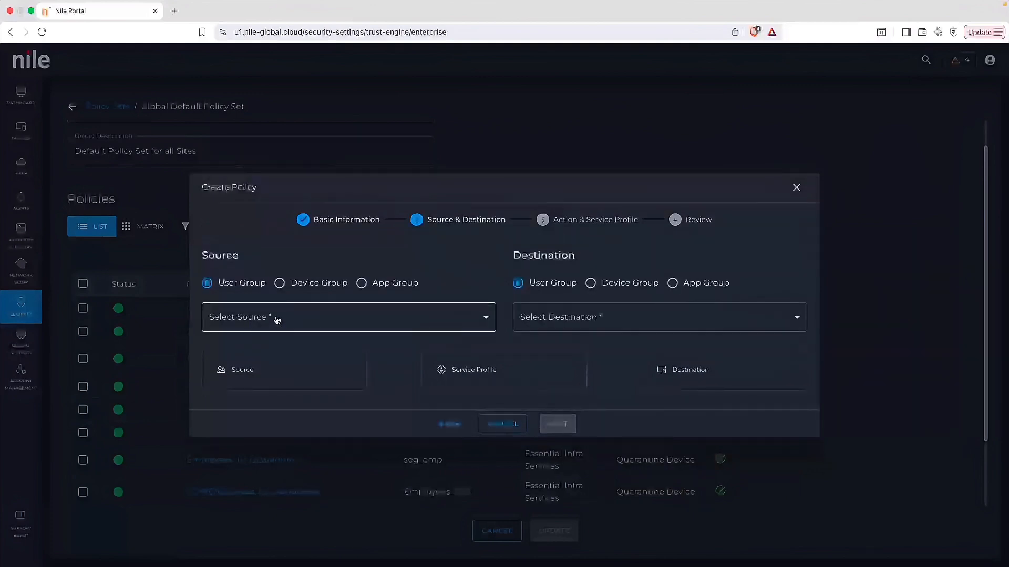
left_click(258, 318)
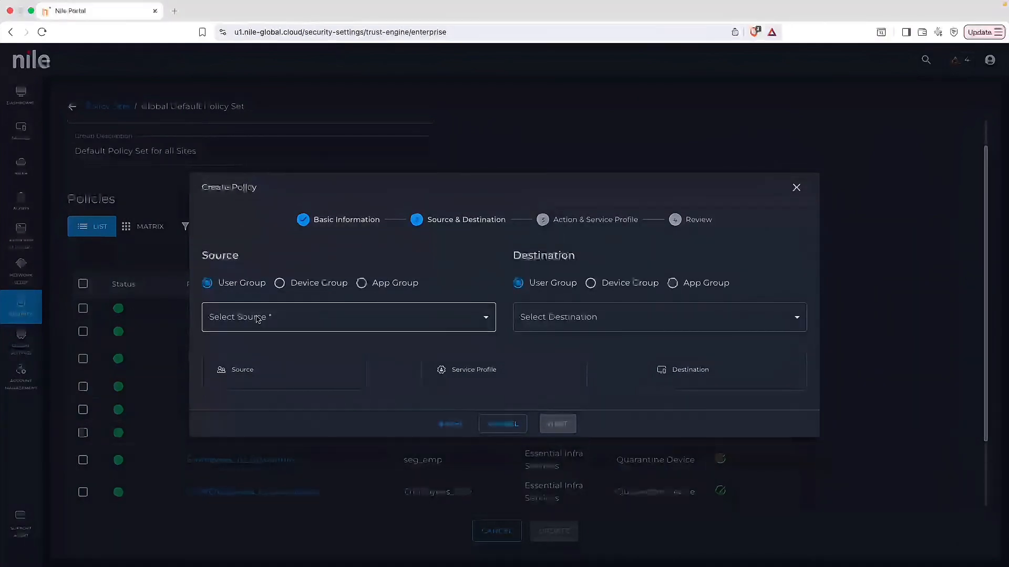
left_click(274, 346)
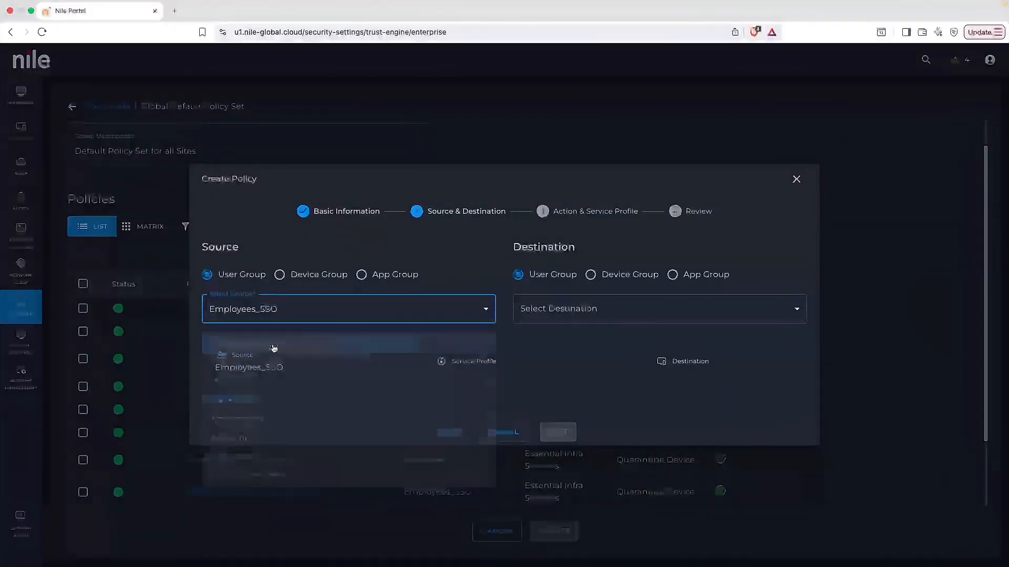
left_click(289, 281)
left_click(294, 318)
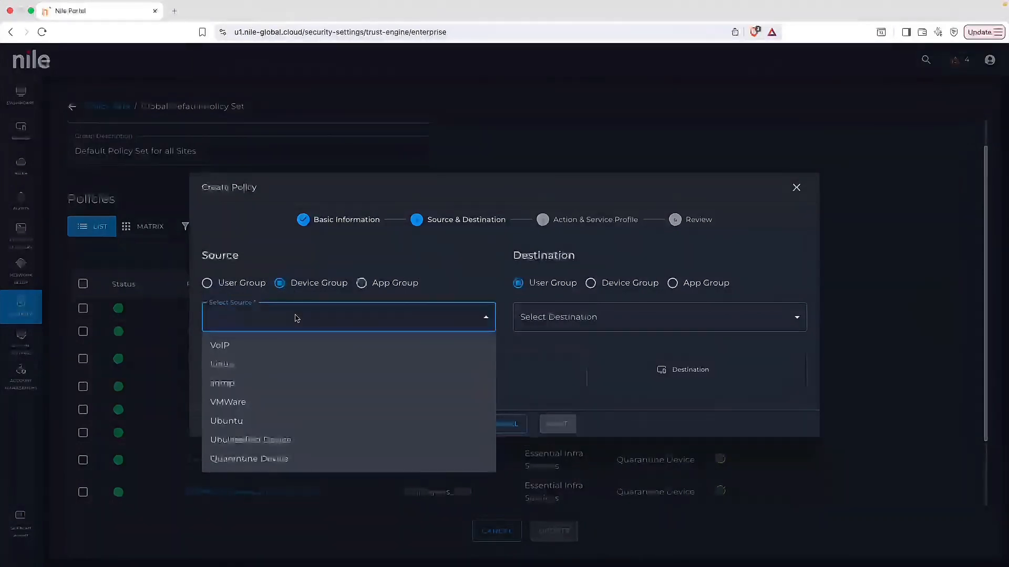
- Set the new policy's source to the user group Employees_SSO and show the group's details
left_click(207, 283)
left_click(257, 324)
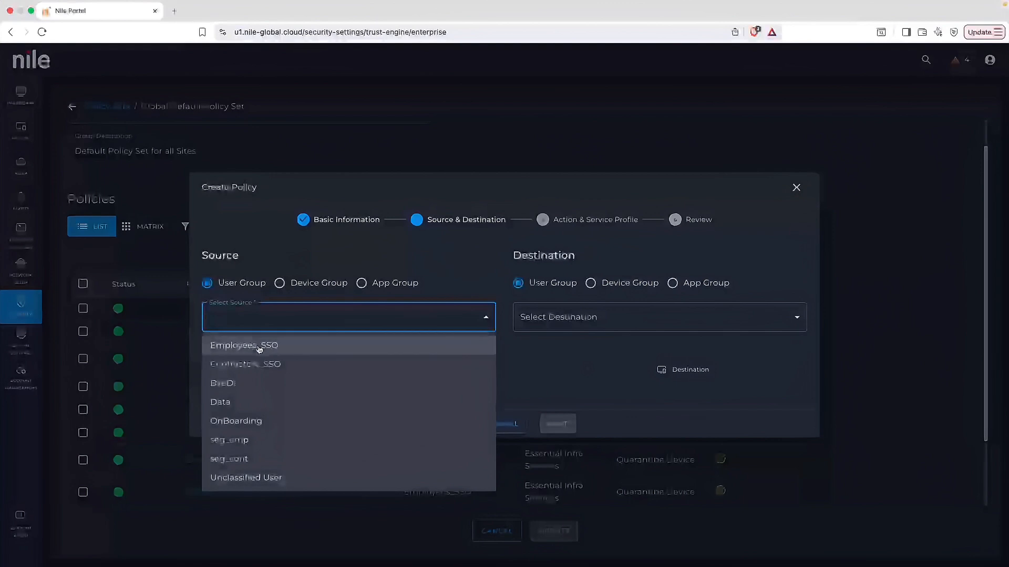
left_click(258, 344)
left_click(250, 398)
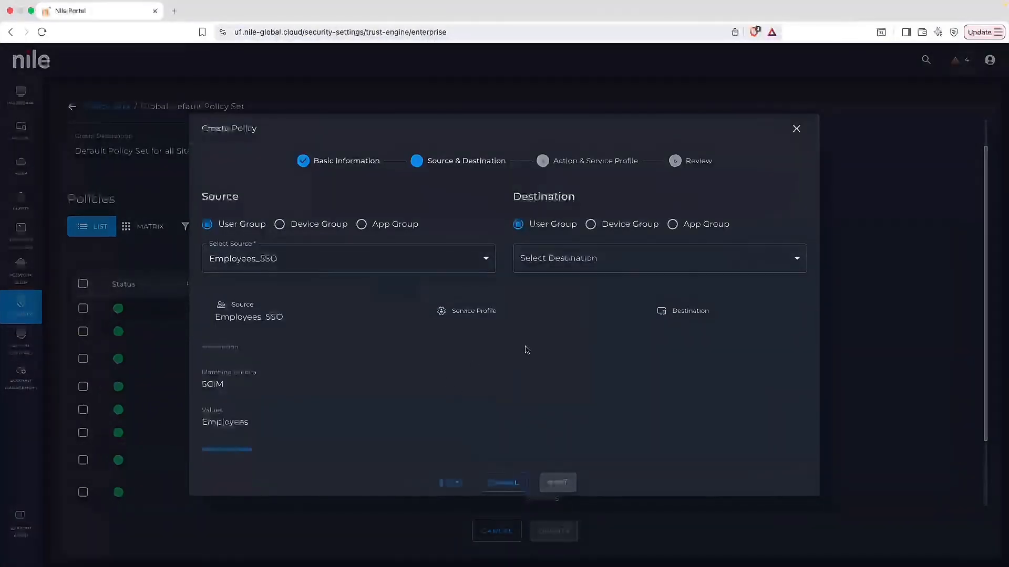
- Set the new policy's destination to the device group Linux and show the details of both groups
left_click(606, 260)
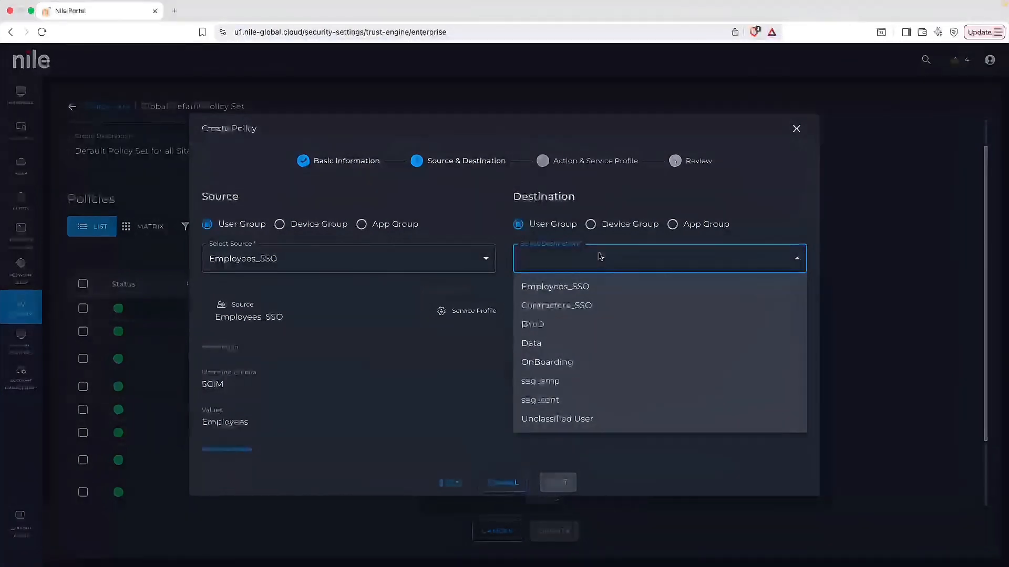
key("Escape")
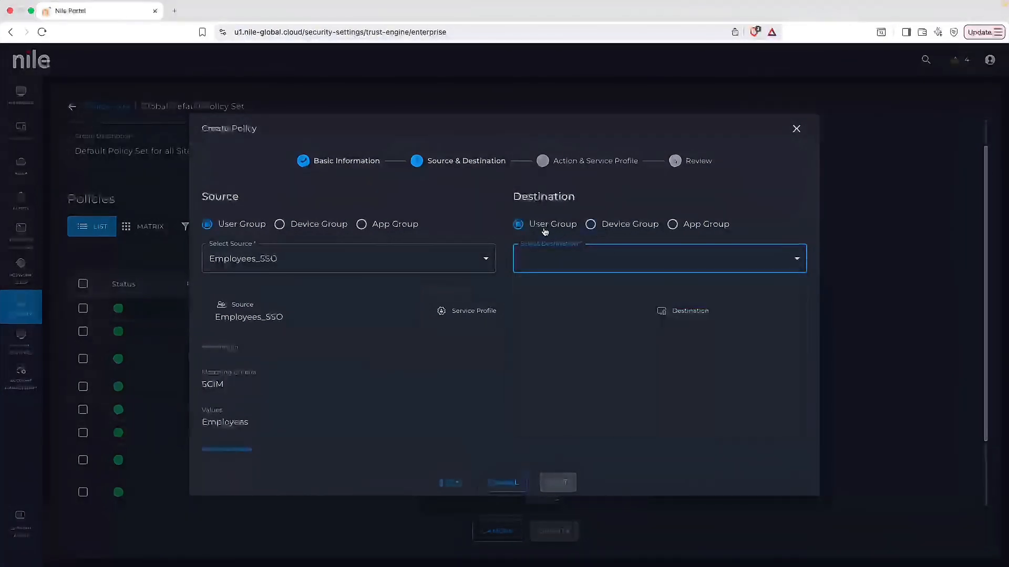
left_click(597, 228)
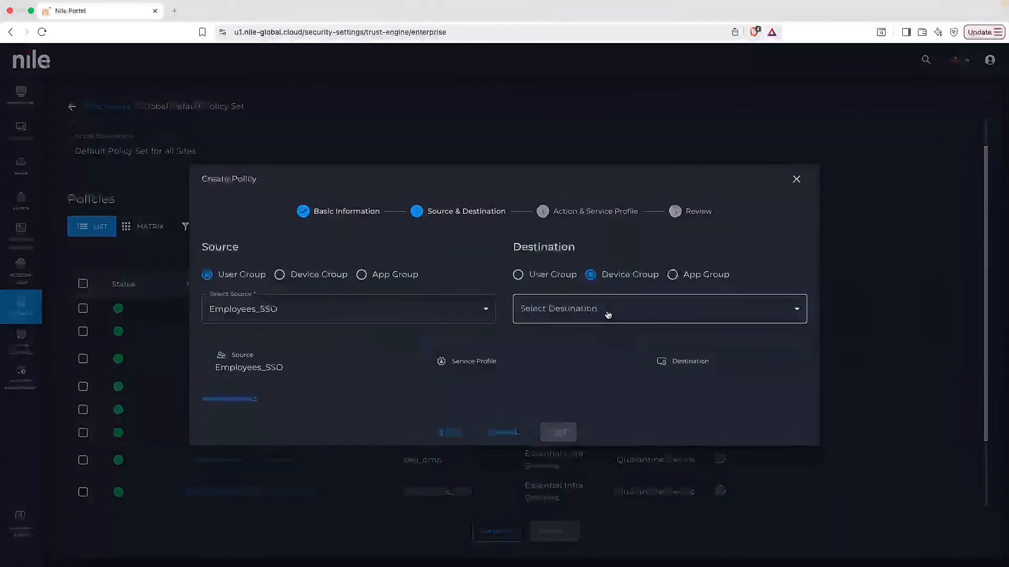
left_click(608, 314)
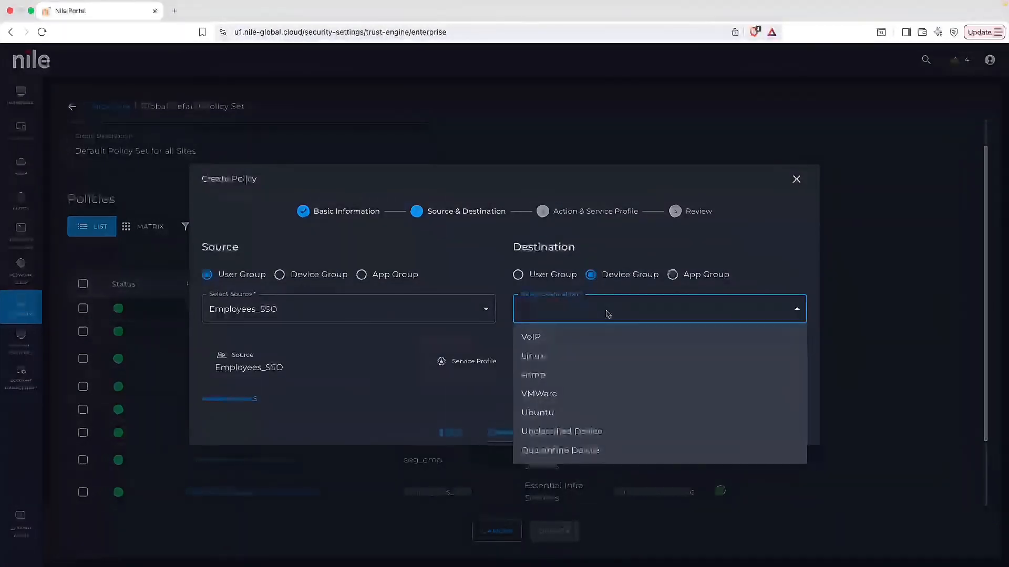
left_click(588, 362)
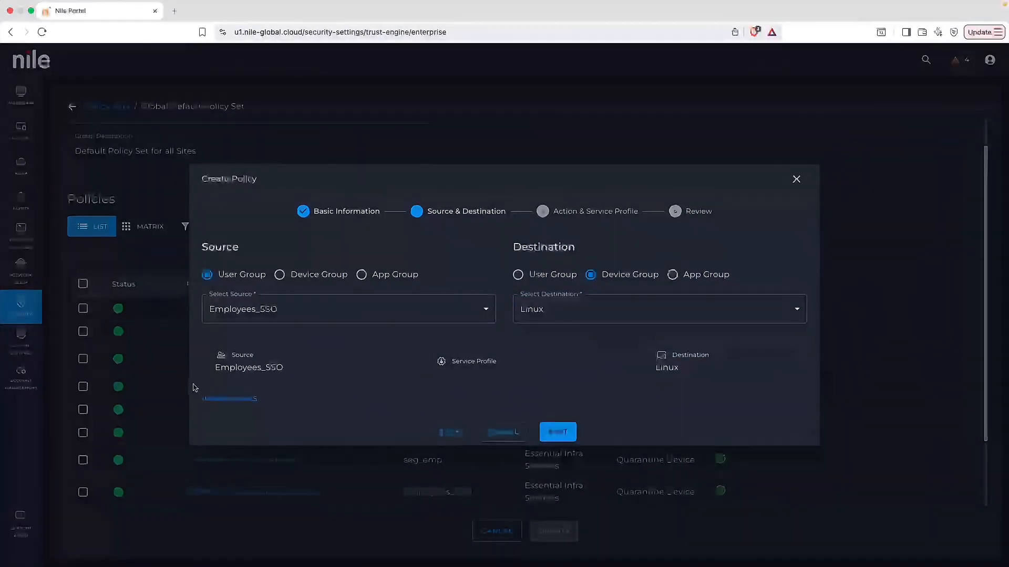
left_click(216, 400)
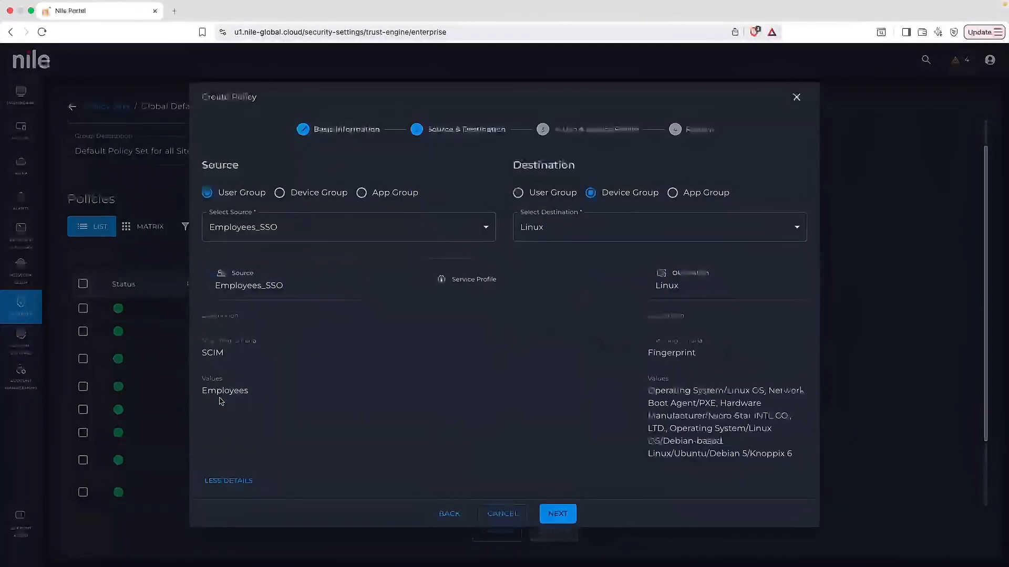
- Keep the Allow action, set the matching service profile to Essential Infra Services, and examine its rules and the Linux group's fingerprint values
left_click(569, 509)
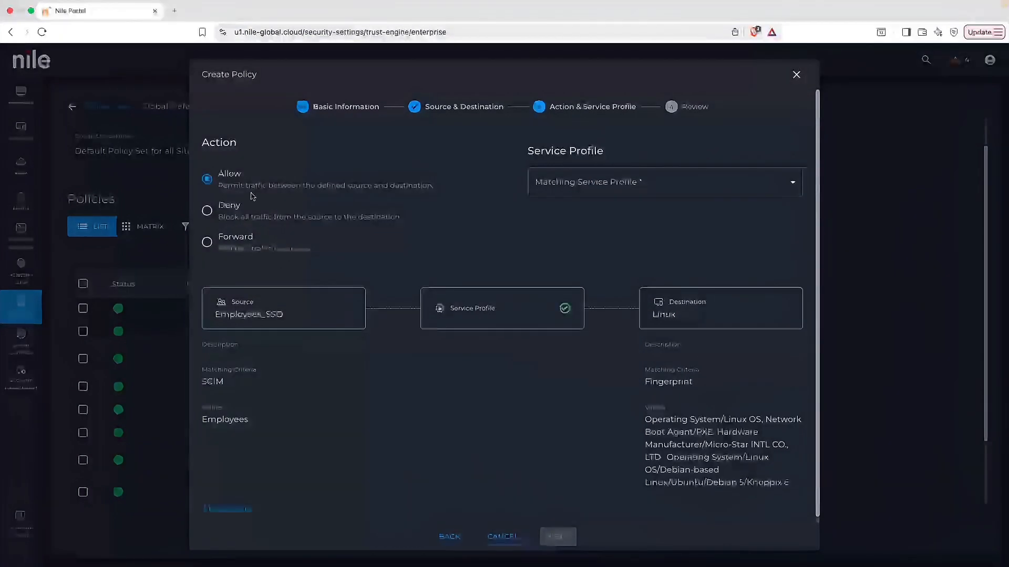
left_click(626, 184)
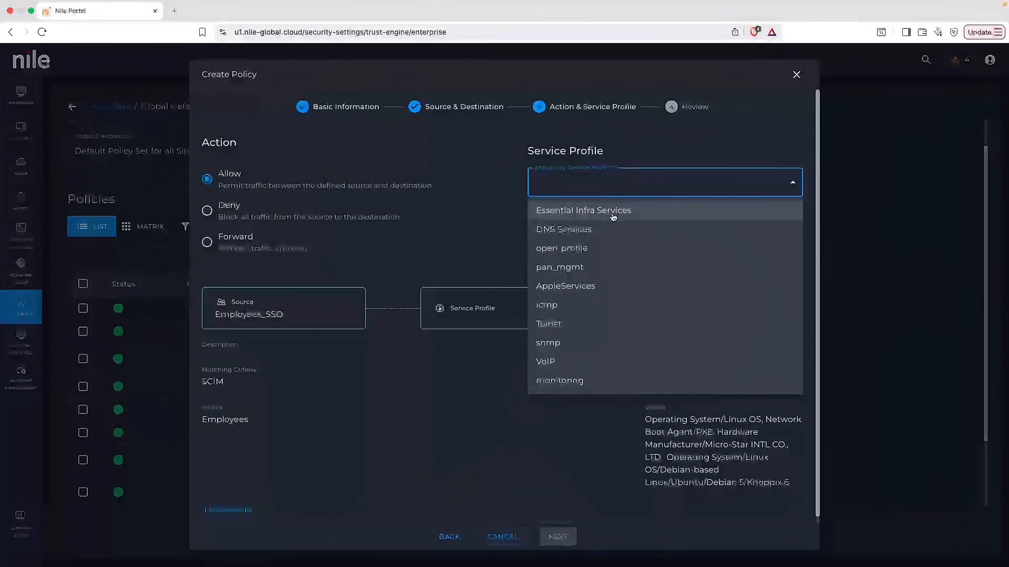
left_click(647, 217)
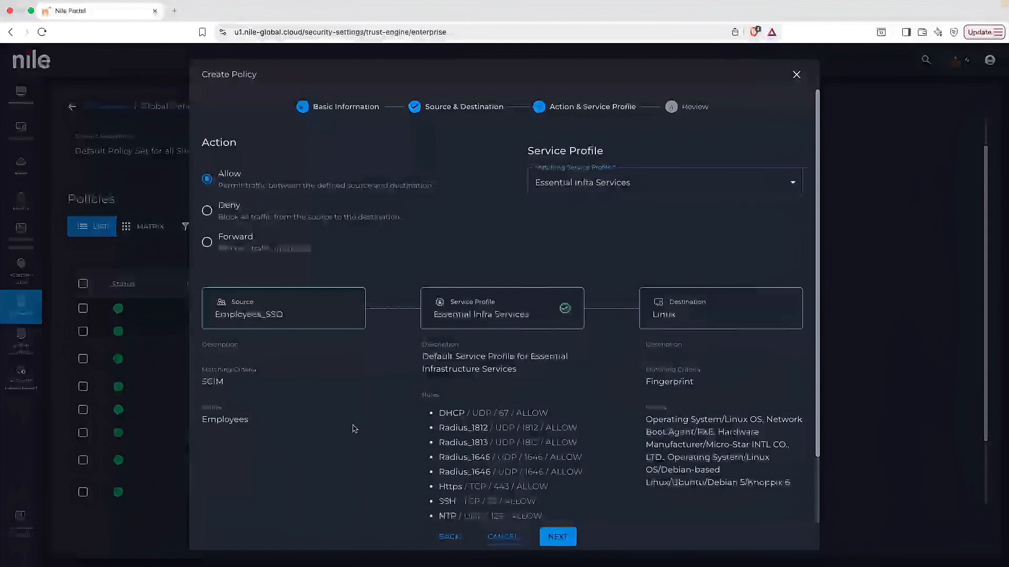
scroll(353, 428, "down", 2)
scroll(353, 428, "down", 1)
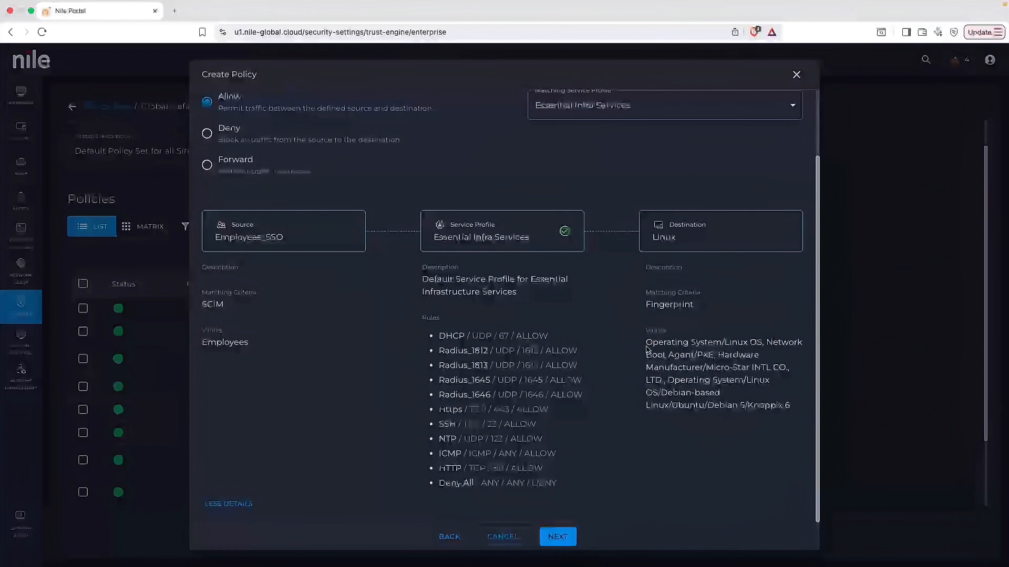
left_click_drag(646, 341, 795, 414)
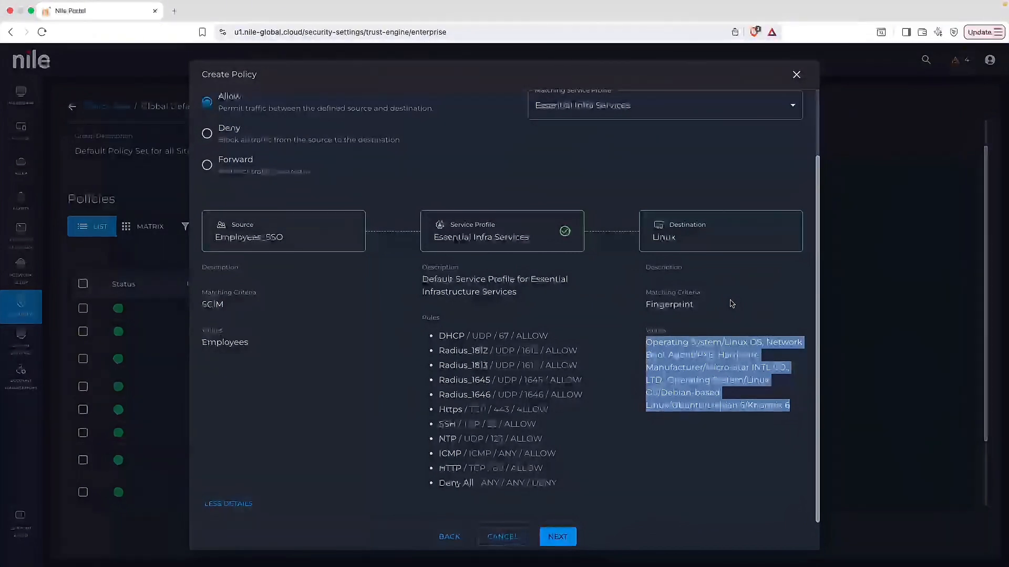
- Review the summary of the Employees_to_Linux policy and create it
left_click(569, 537)
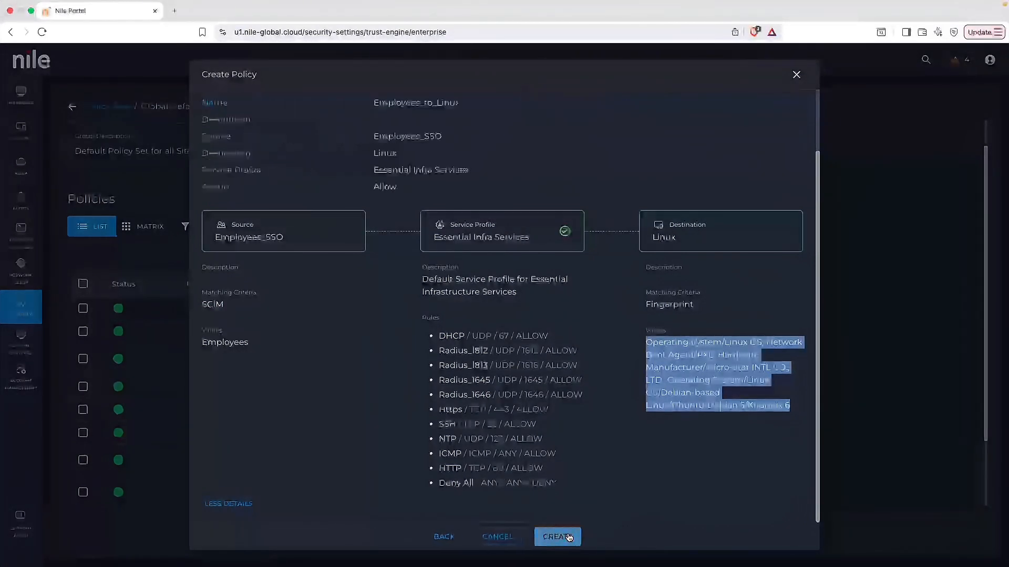
scroll(555, 359, "up", 2)
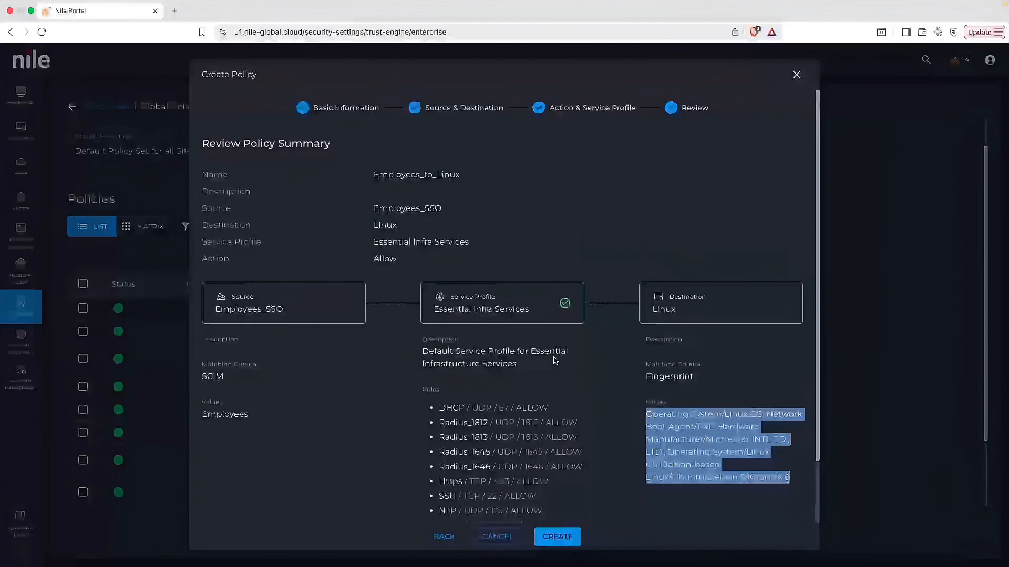
scroll(554, 359, "down", 2)
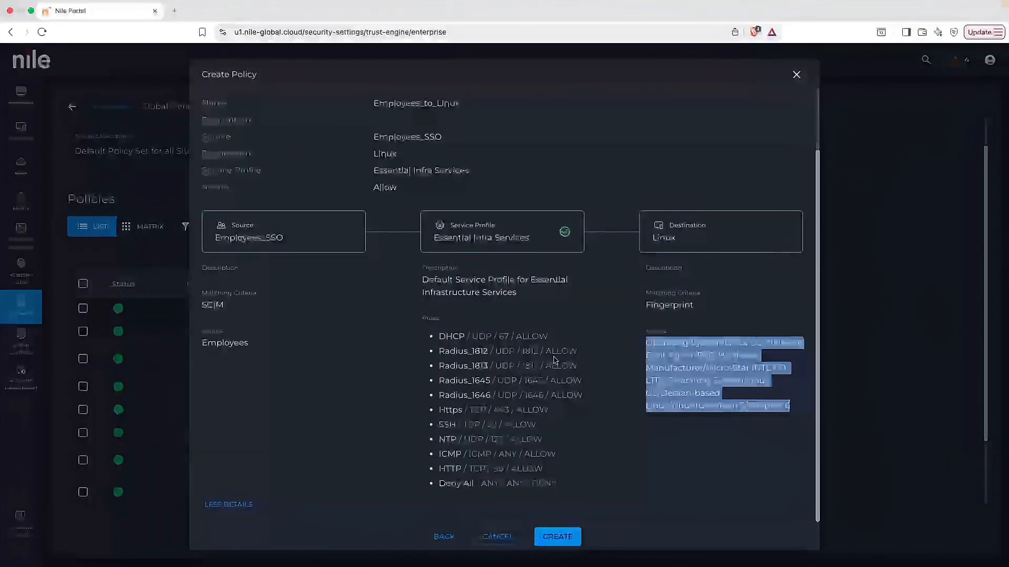
left_click(558, 537)
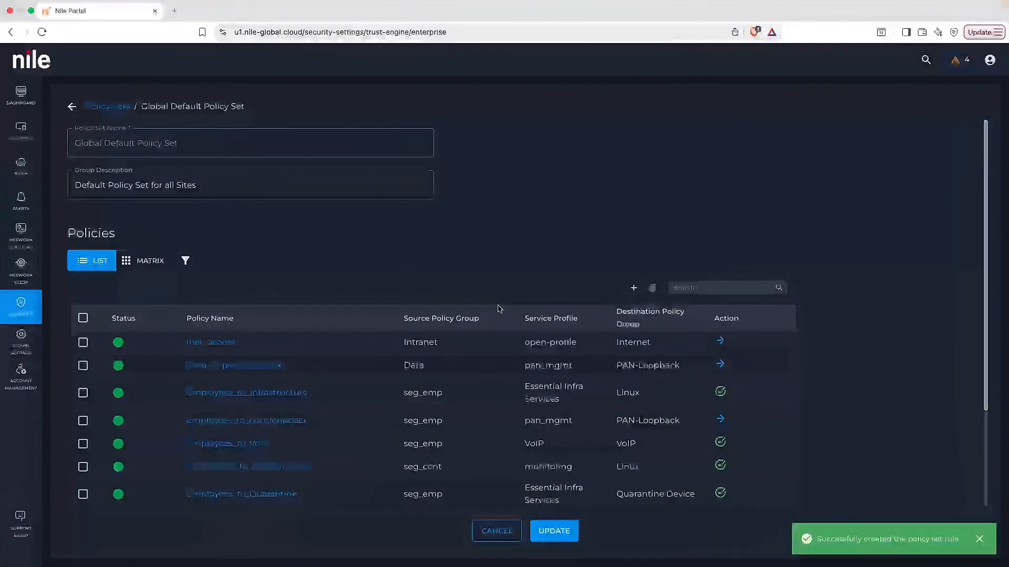
- Start another policy named SCIMContractors_to_Linux and proceed to its source and destination
left_click(634, 288)
left_click(265, 246)
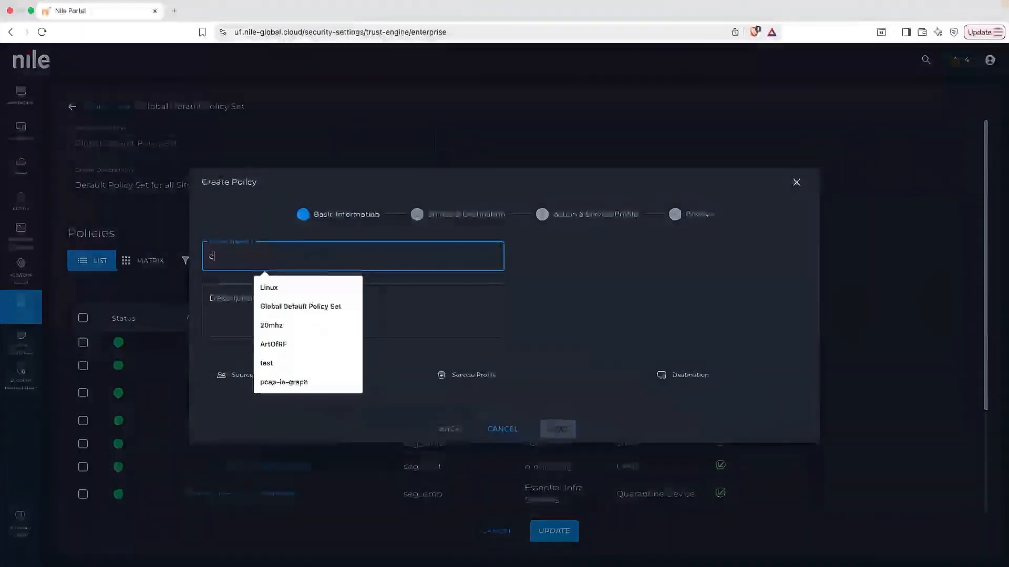
type("Cont")
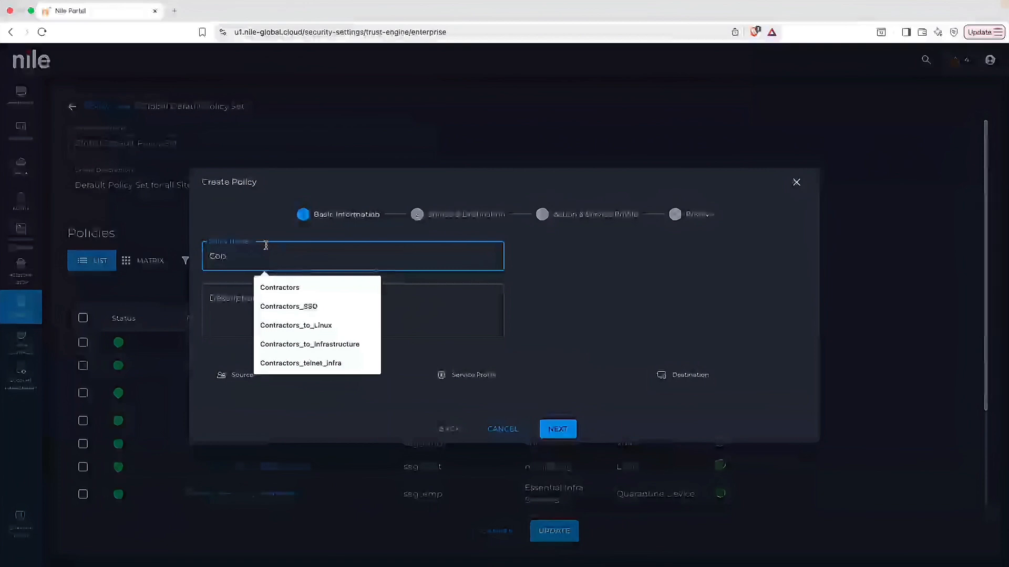
key("BackSpace")
key("BackSpace")
key("BackSpace")
type("SCIM")
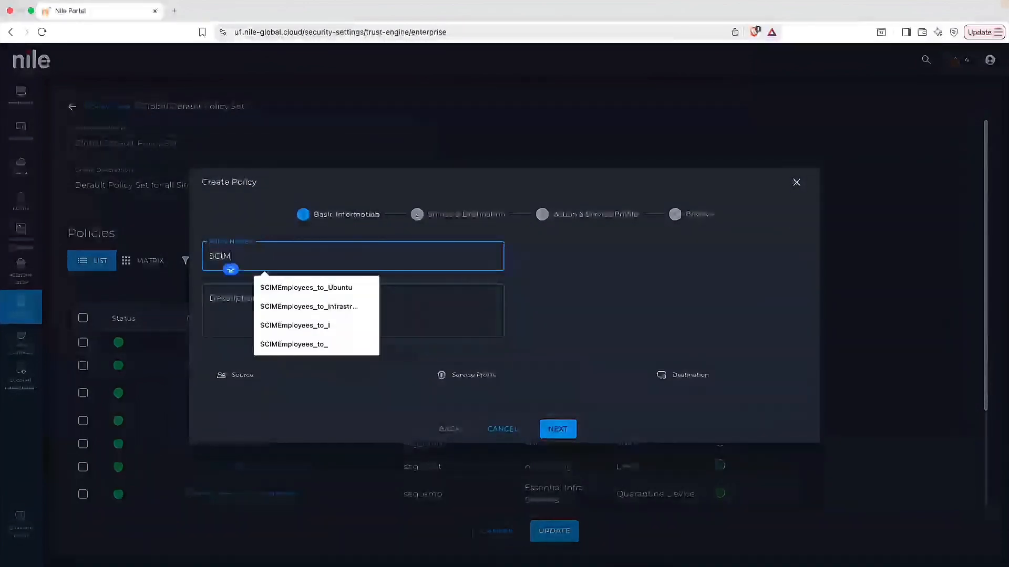
type("CONT")
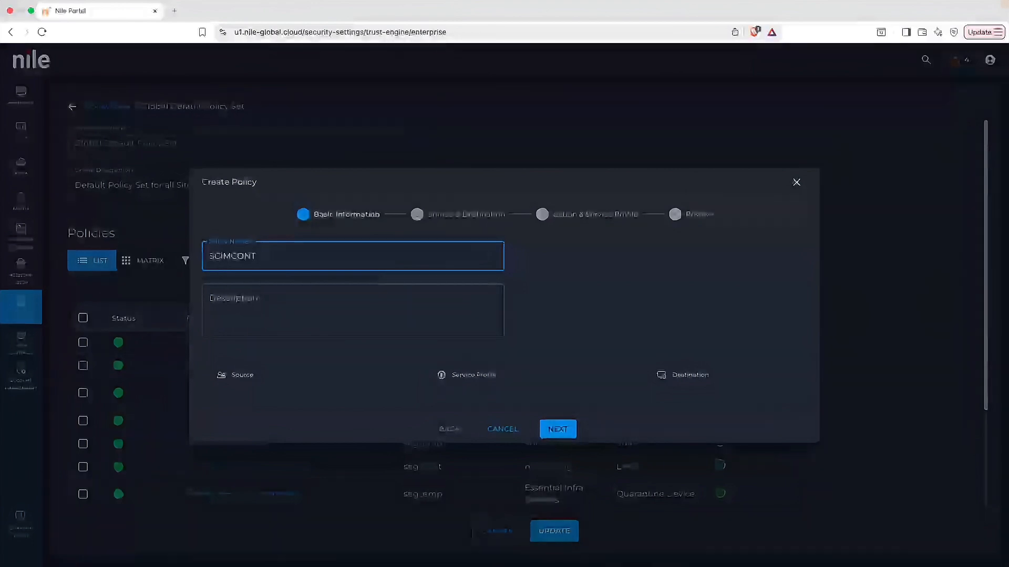
type("ontractors")
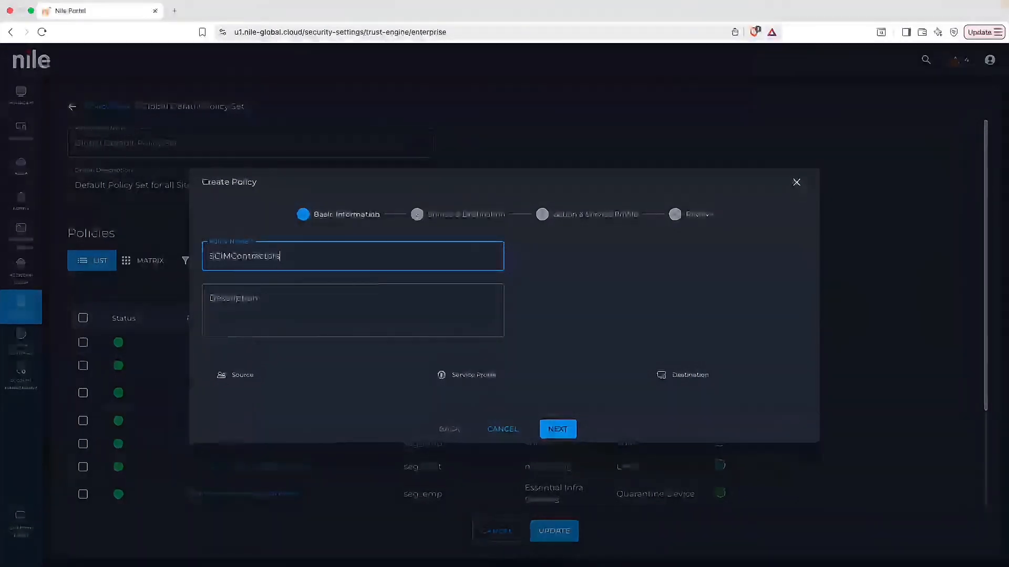
type("_to_")
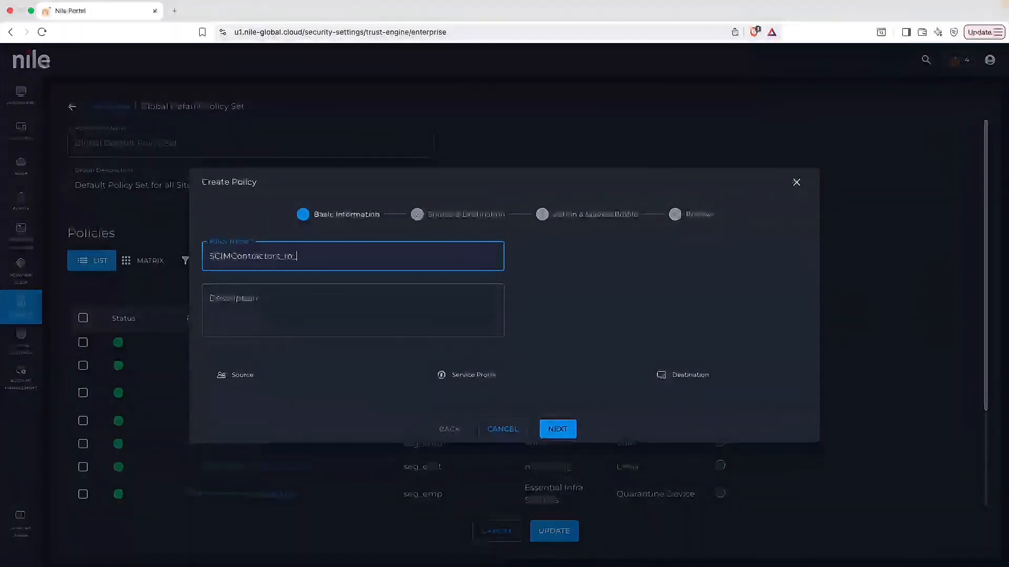
type("n_L")
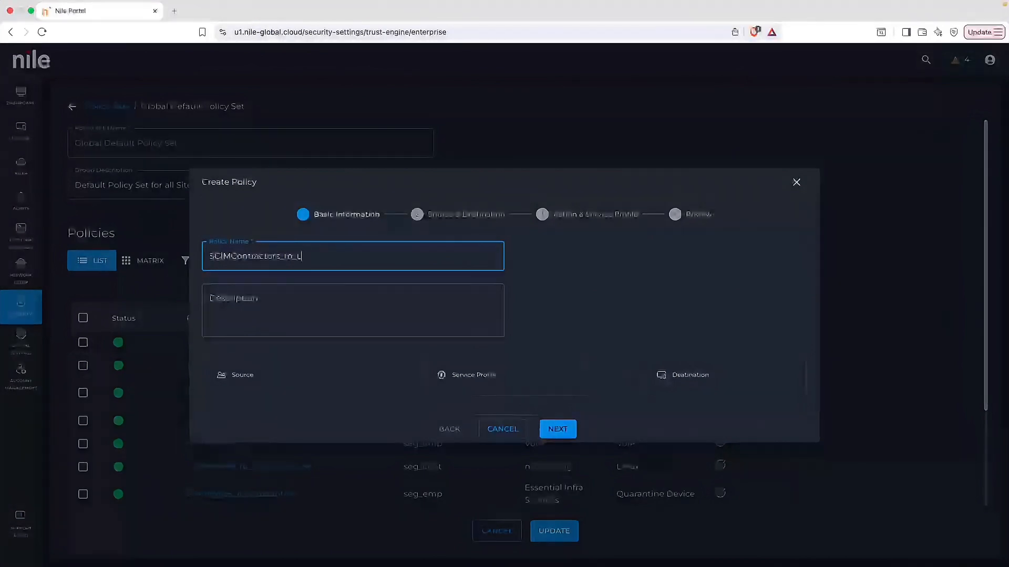
type("inux")
left_click(558, 430)
- Set the source to the user group Contractors_SSO and the destination to the device group Linux, and proceed to the action and service profile
left_click(252, 320)
left_click(261, 363)
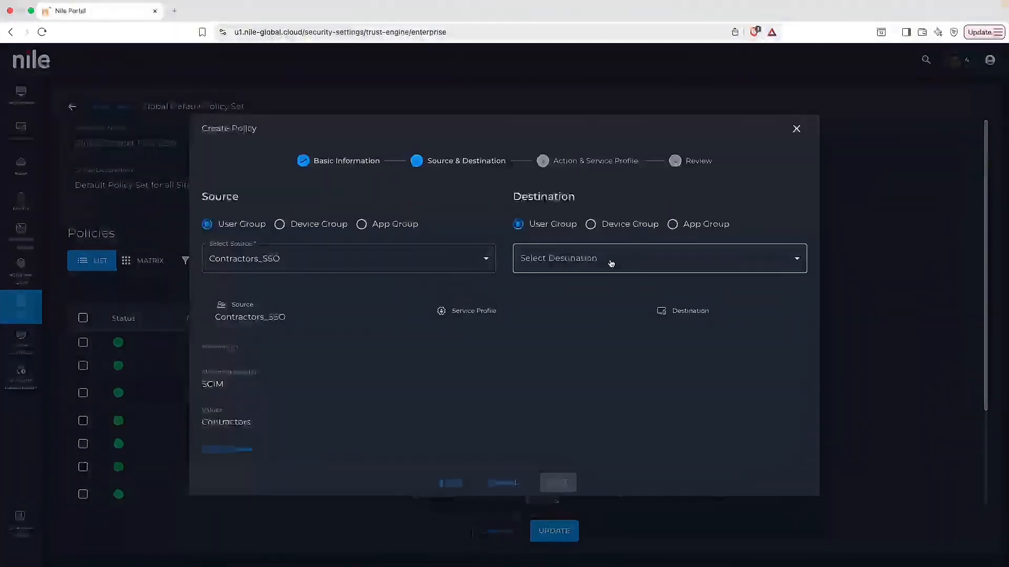
left_click(607, 225)
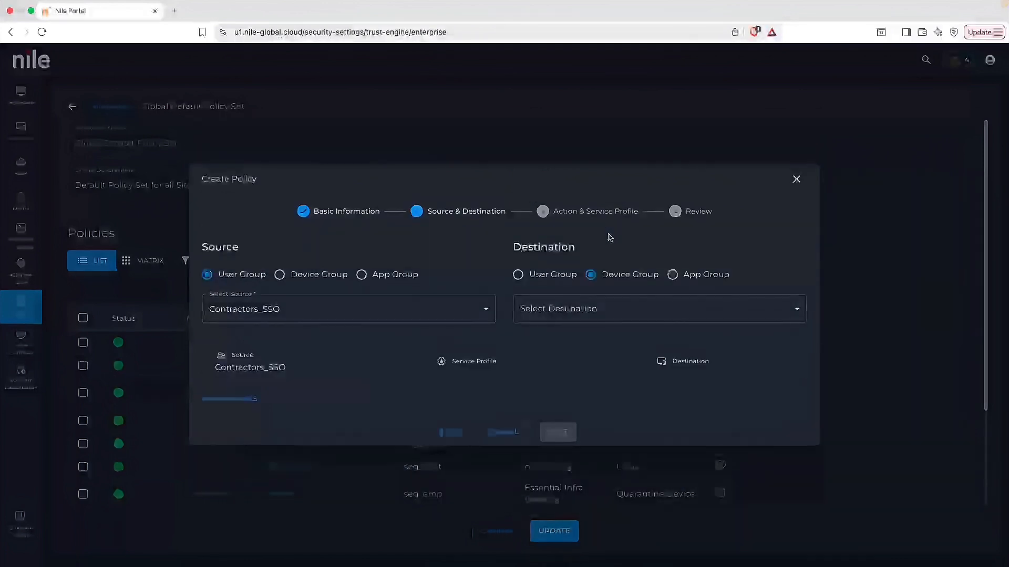
left_click(612, 308)
left_click(592, 356)
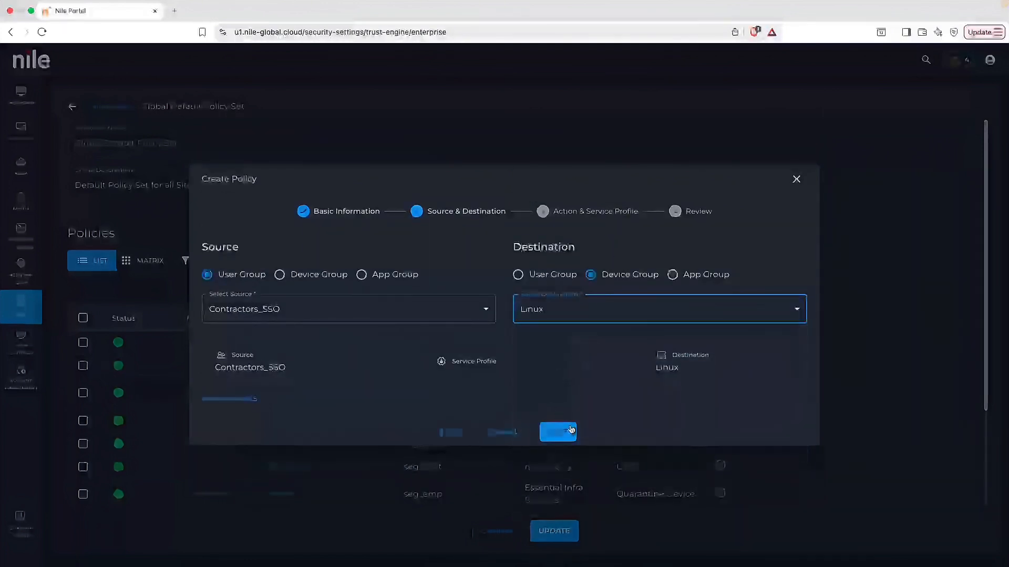
left_click(572, 432)
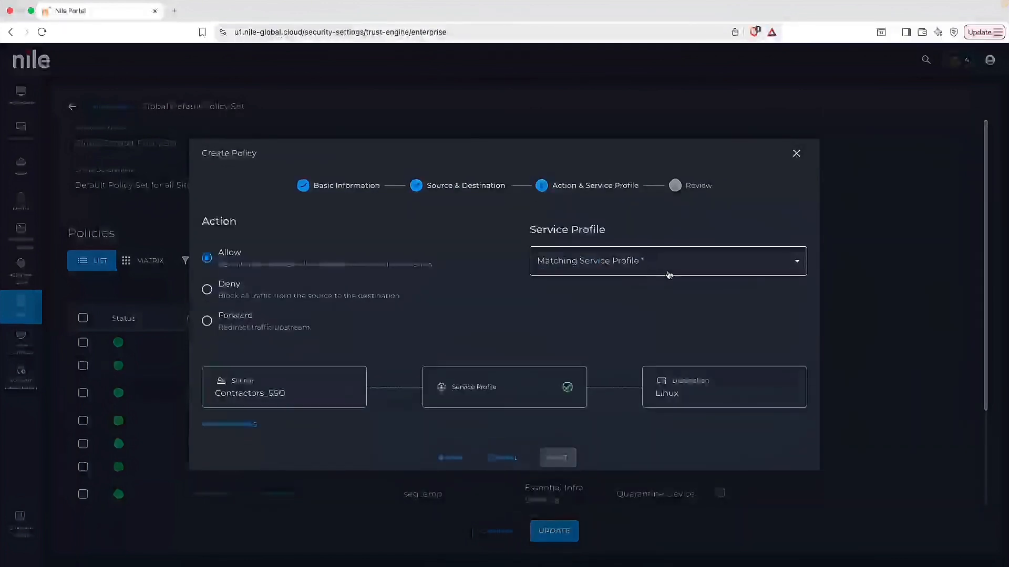
- Try the Essential Infra Services profile for the contractors policy, check the full details in the summary, and return to the service profile choice
left_click(665, 273)
left_click(655, 290)
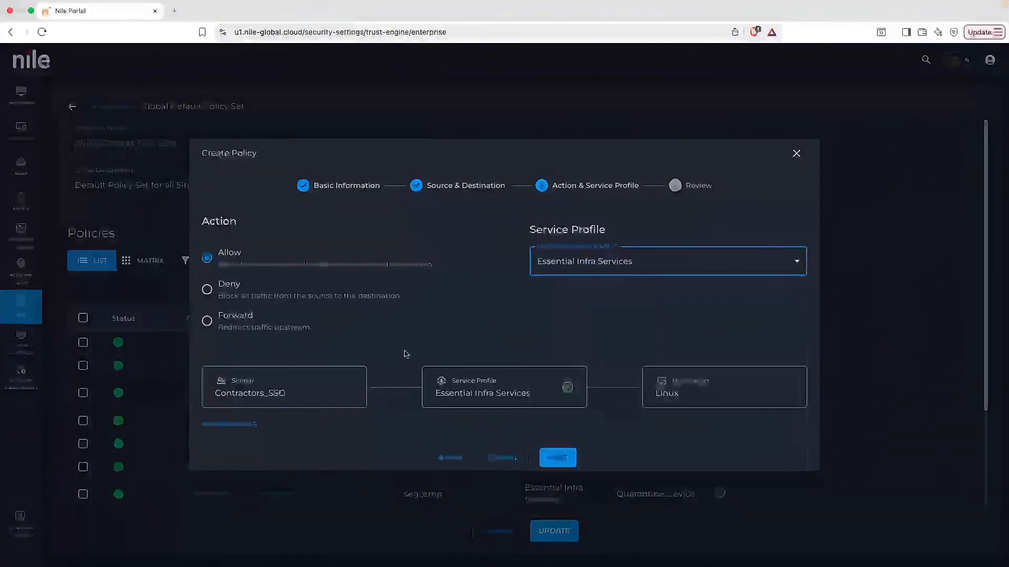
left_click(240, 425)
left_click(557, 536)
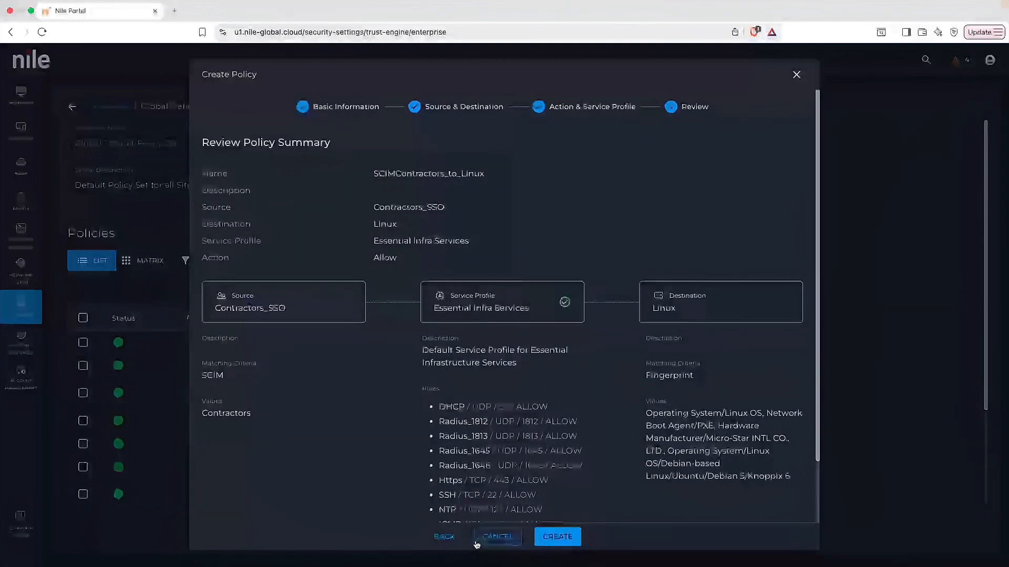
left_click(445, 537)
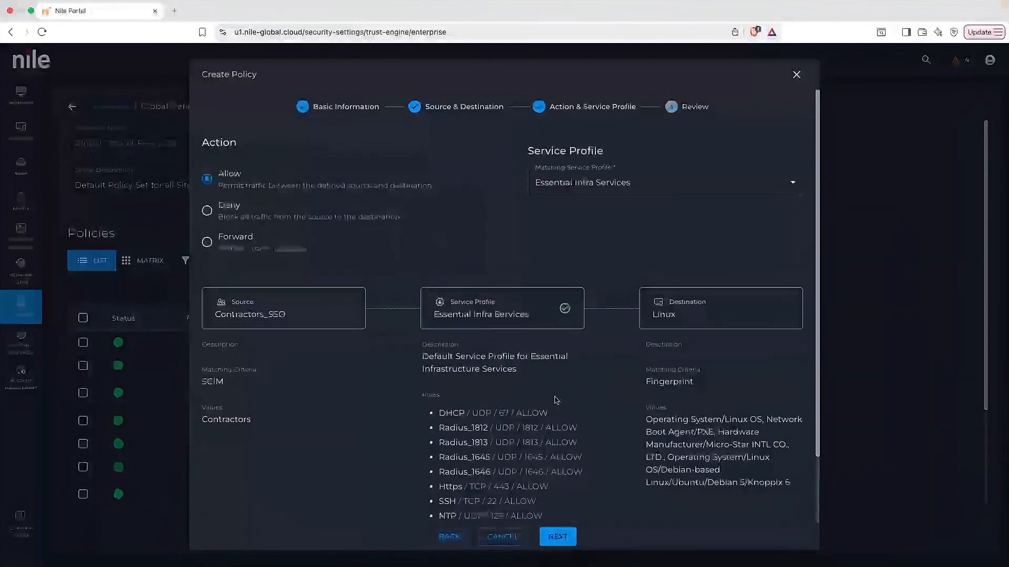
- Set the contractors policy's service profile to monitoring and create the policy
left_click(624, 185)
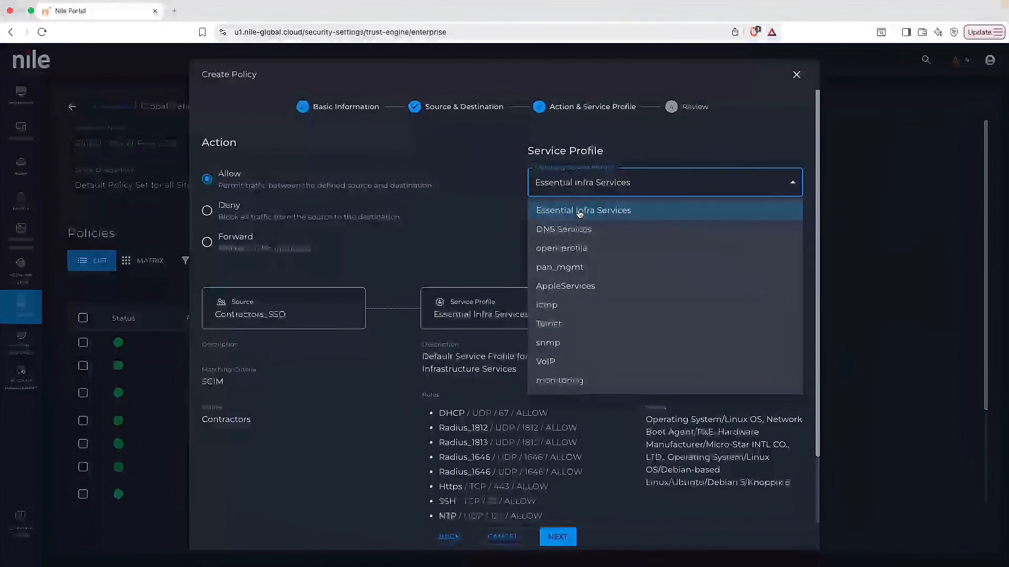
left_click(589, 381)
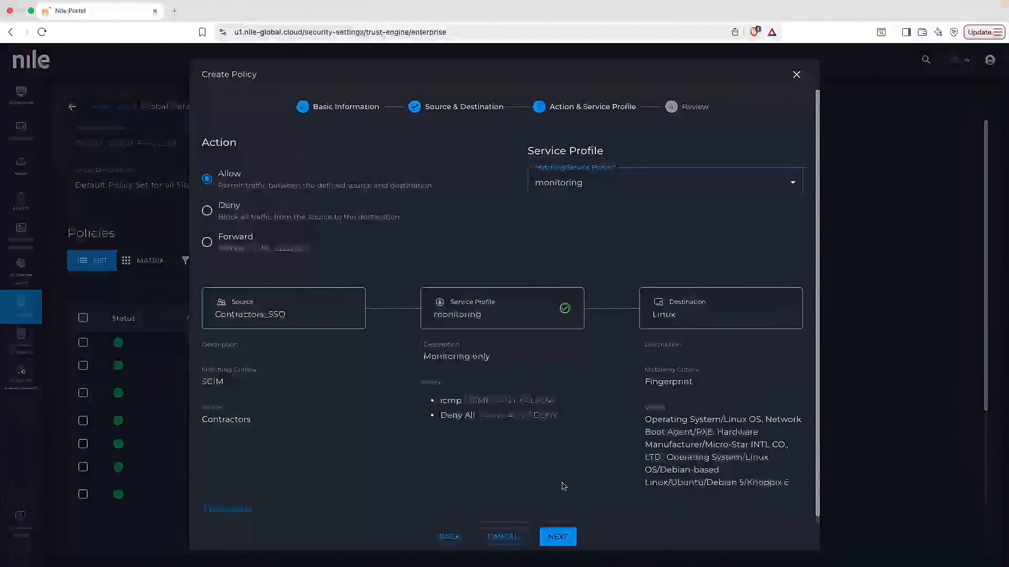
left_click(565, 540)
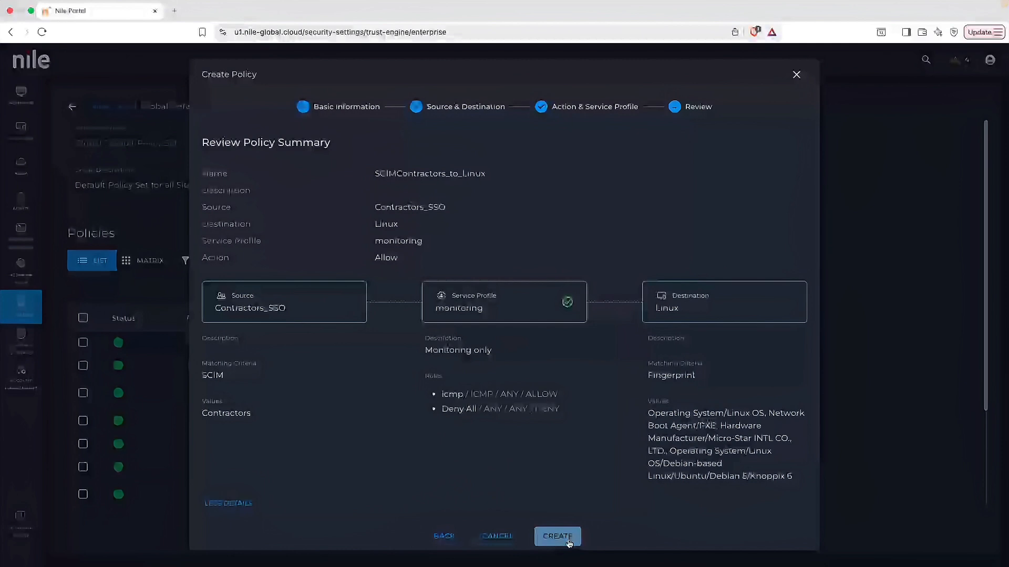
left_click(569, 543)
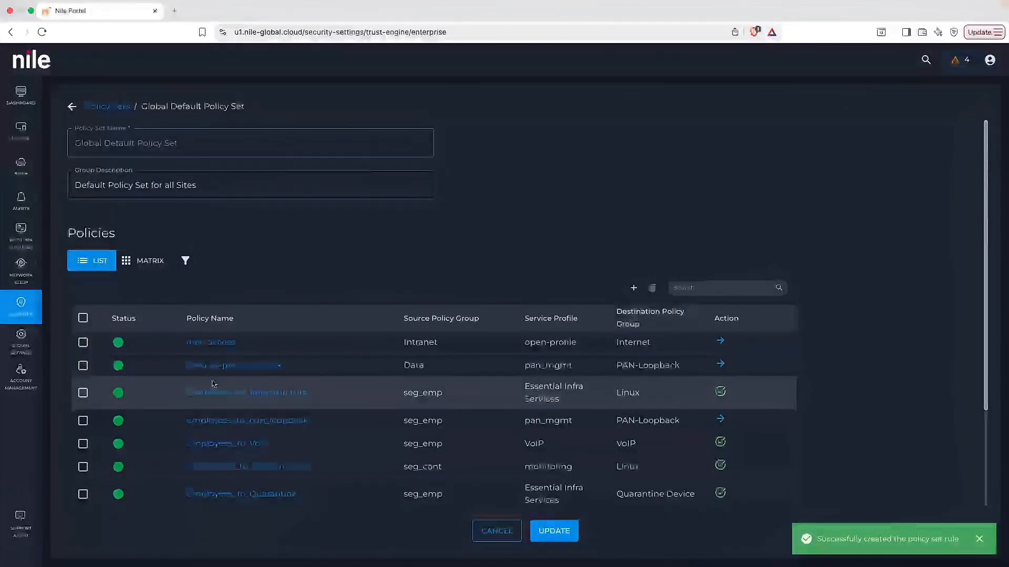
- Open the Employees_to_Linux policy for editing and change its name to SCIMEmployees_to_Linux
scroll(213, 383, "down", 2)
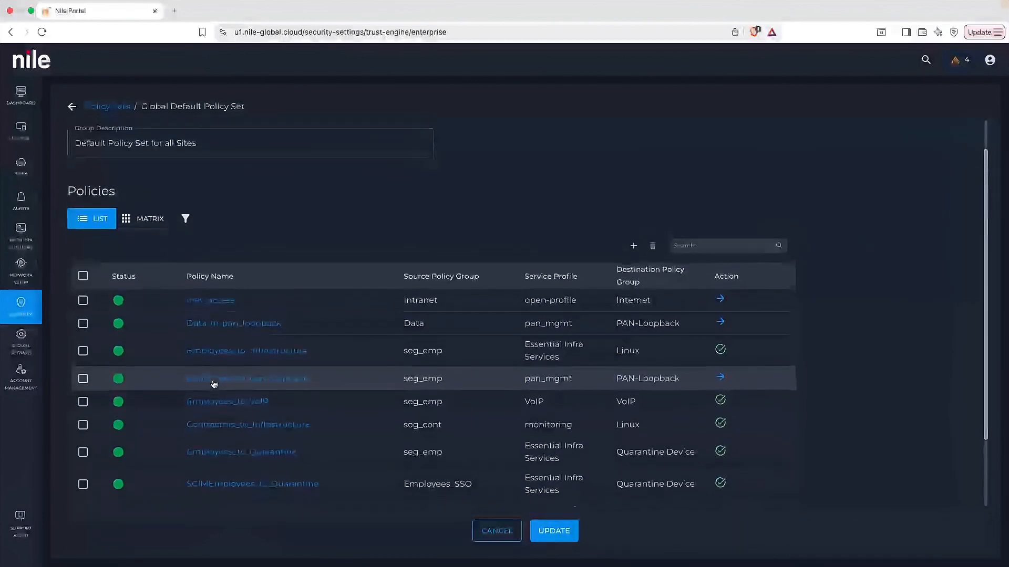
scroll(214, 384, "down", 3)
scroll(213, 384, "down", 2)
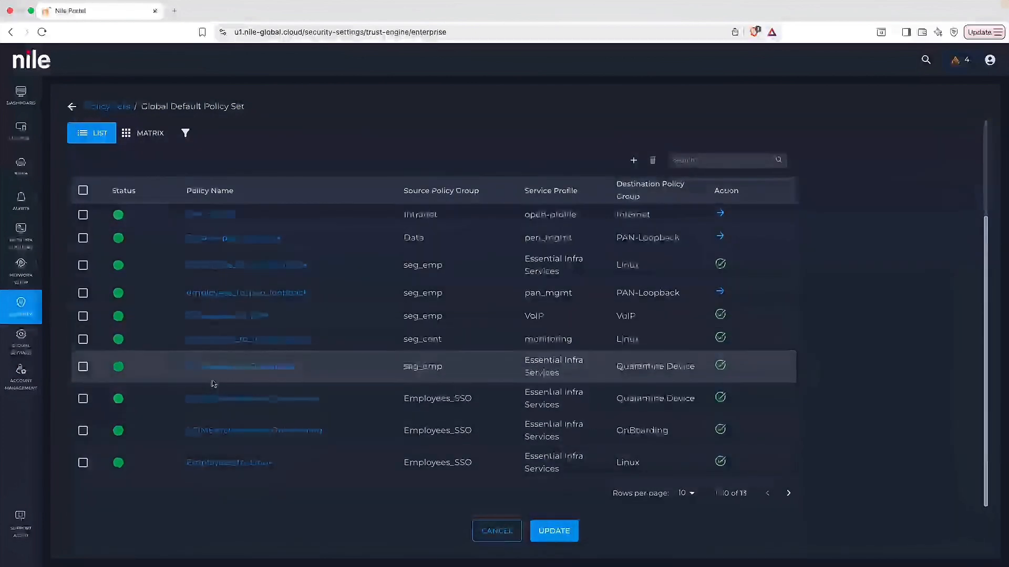
left_click(206, 464)
left_click(210, 256)
type("SEmployees_to_Linux")
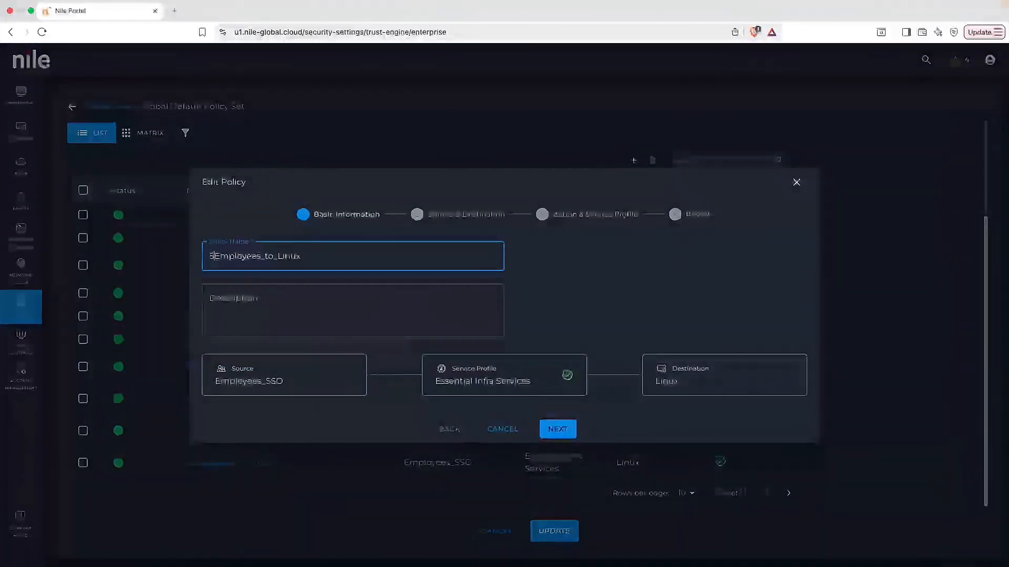
type("IM")
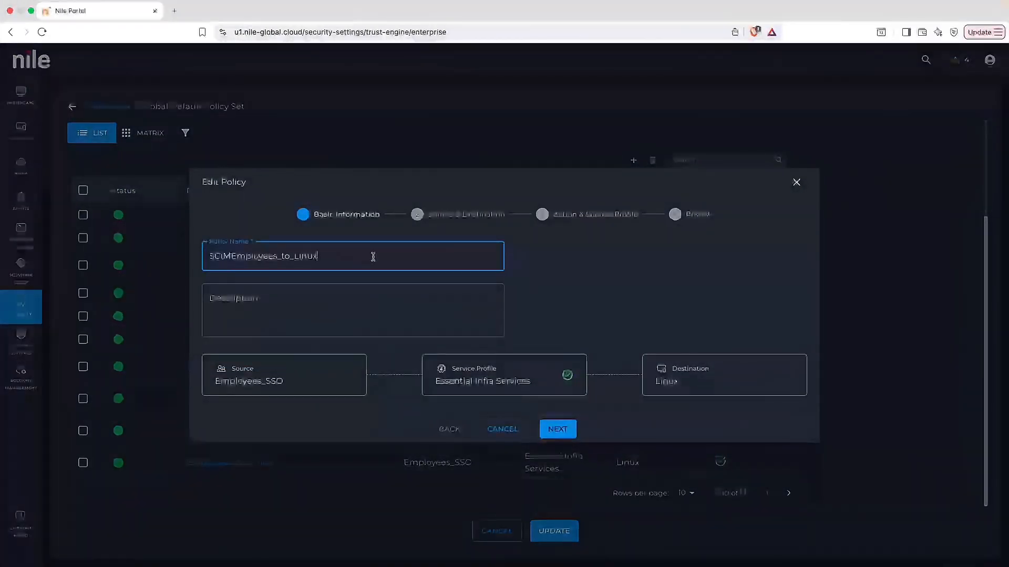
- Keep the renamed policy's source, destination, action and service profile, and save the update to the policy set
left_click(566, 429)
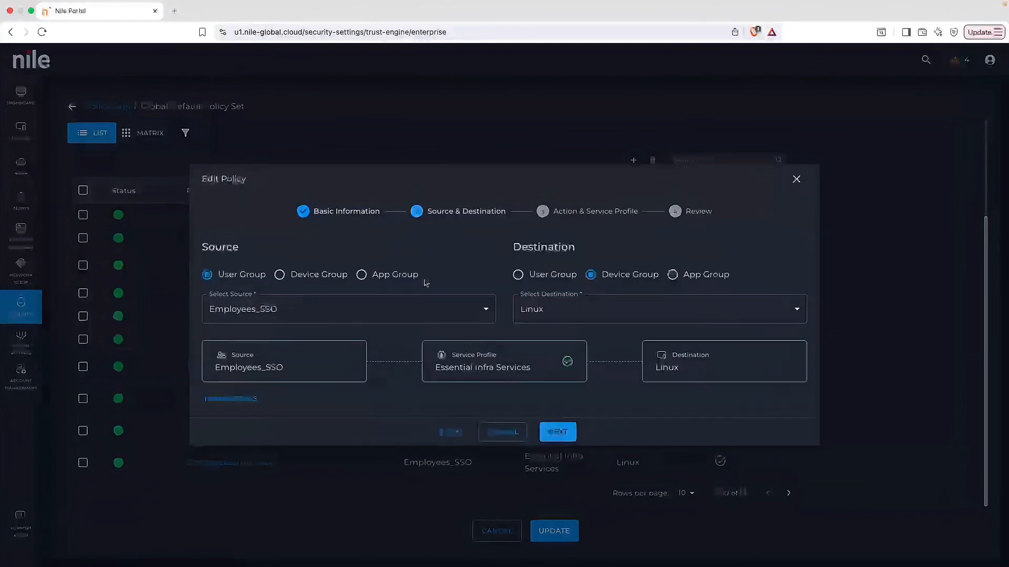
left_click(560, 432)
left_click(570, 456)
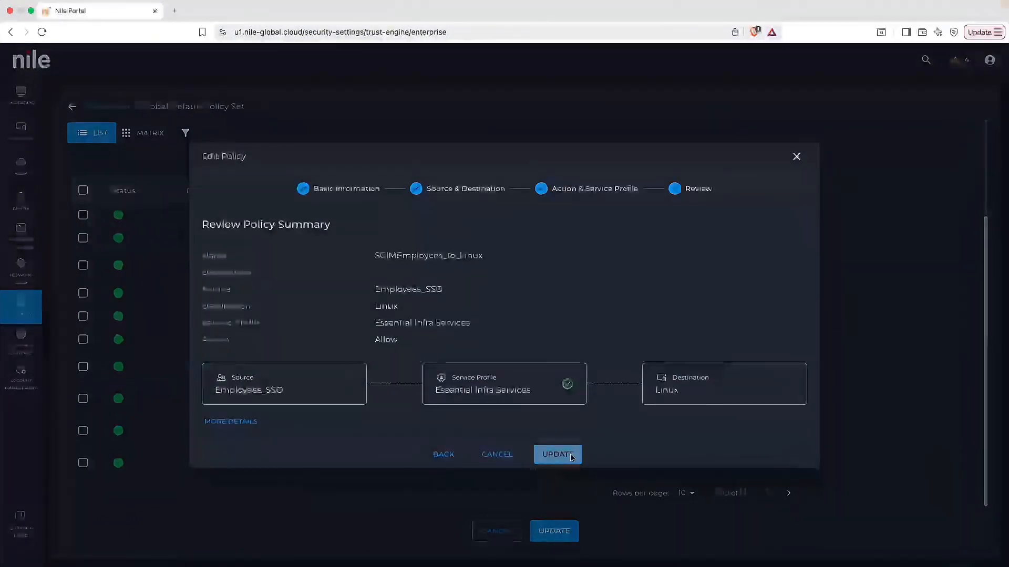
left_click(571, 455)
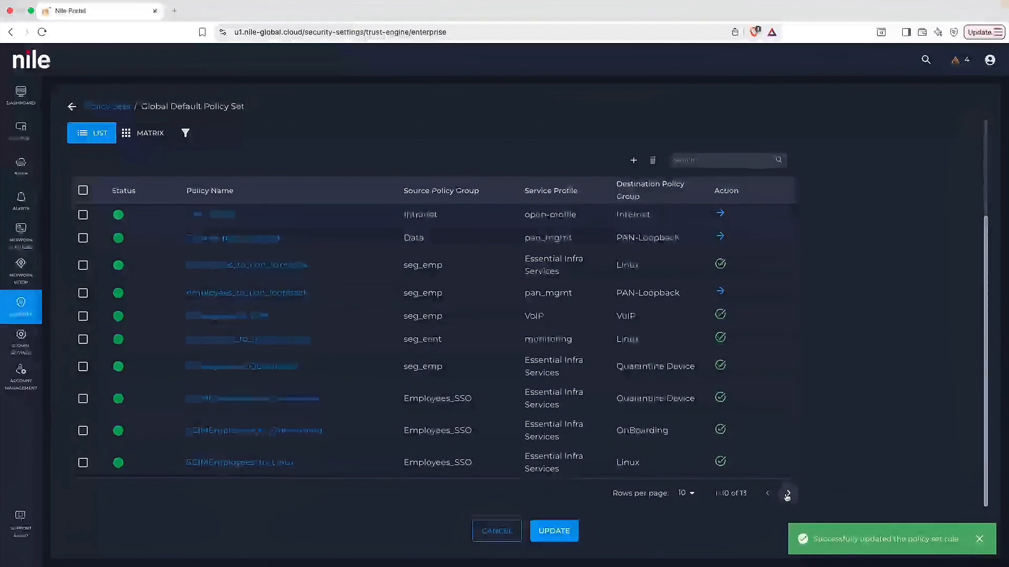
scroll(346, 428, "down", 3)
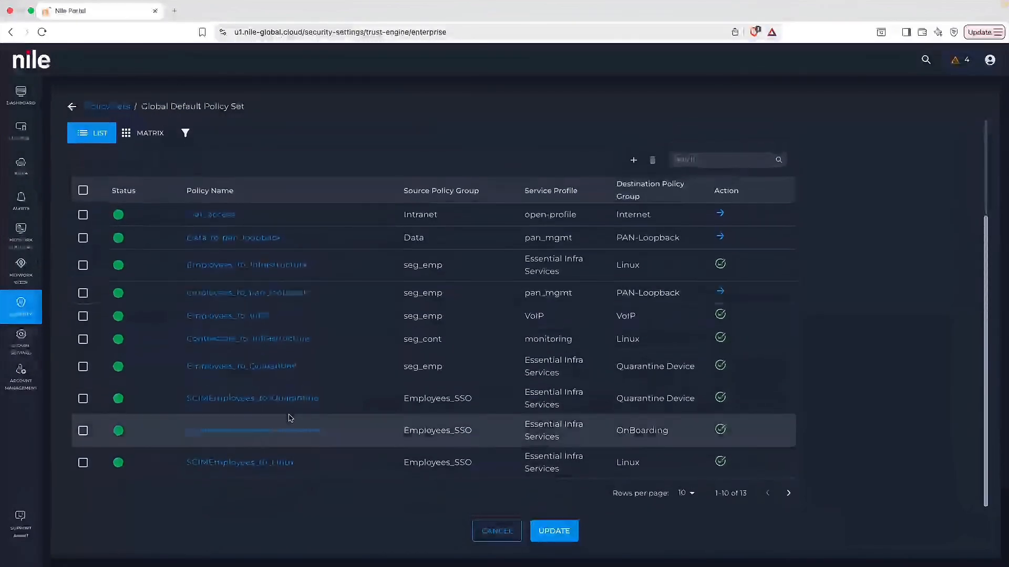
- Check the policies on the second page of the Global Default Policy Set and return to the first page
left_click(788, 493)
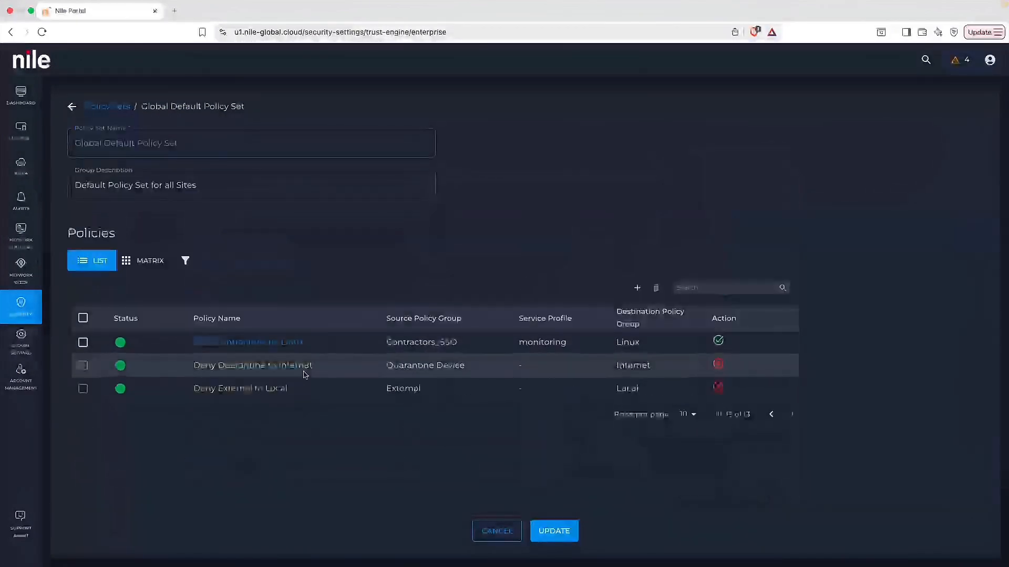
left_click(772, 415)
scroll(717, 446, "down", 3)
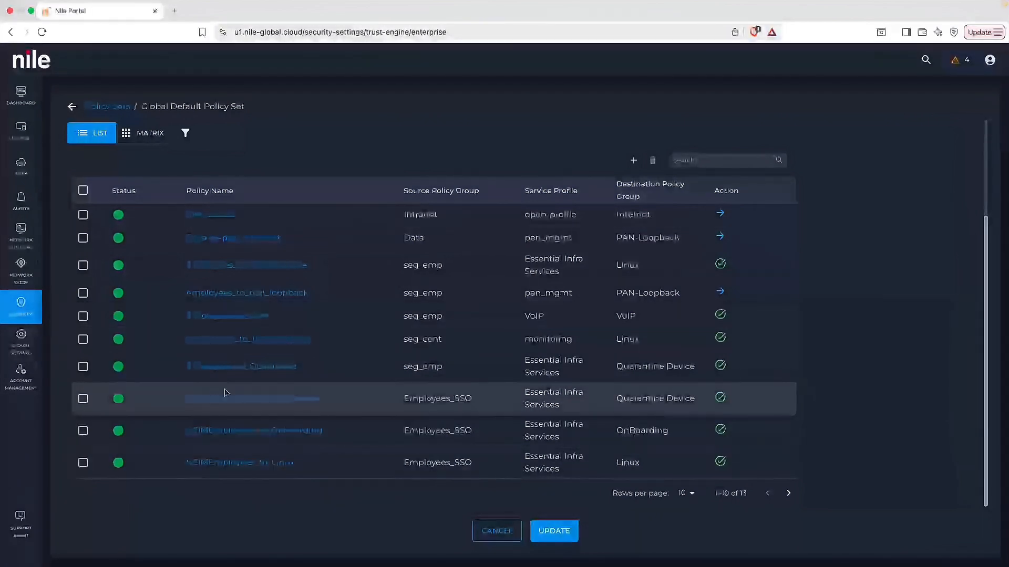
- Review the employees_to_pan_loopback policy's source, destination, action and service profile, and close it without saving changes
left_click(248, 295)
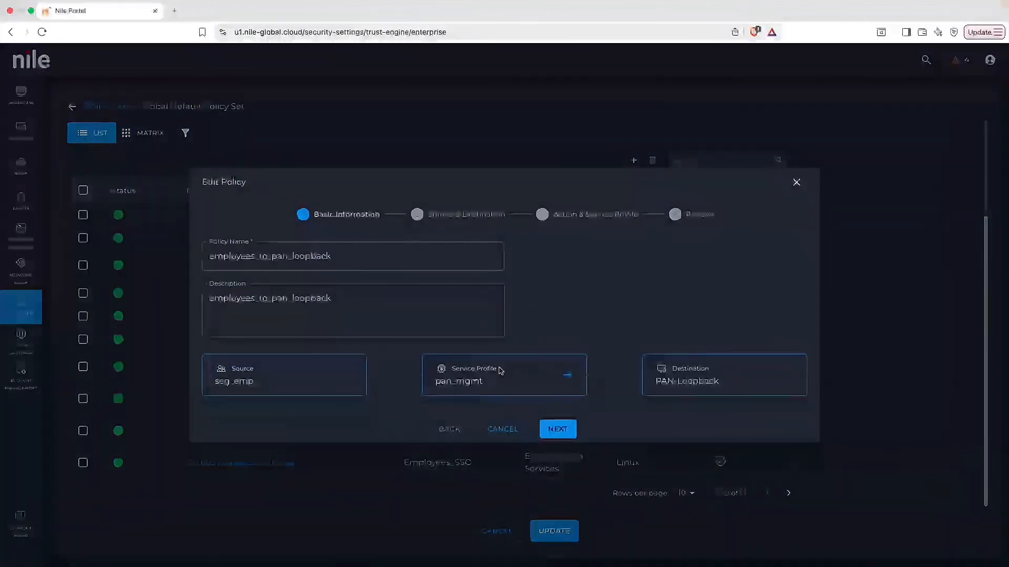
left_click(562, 430)
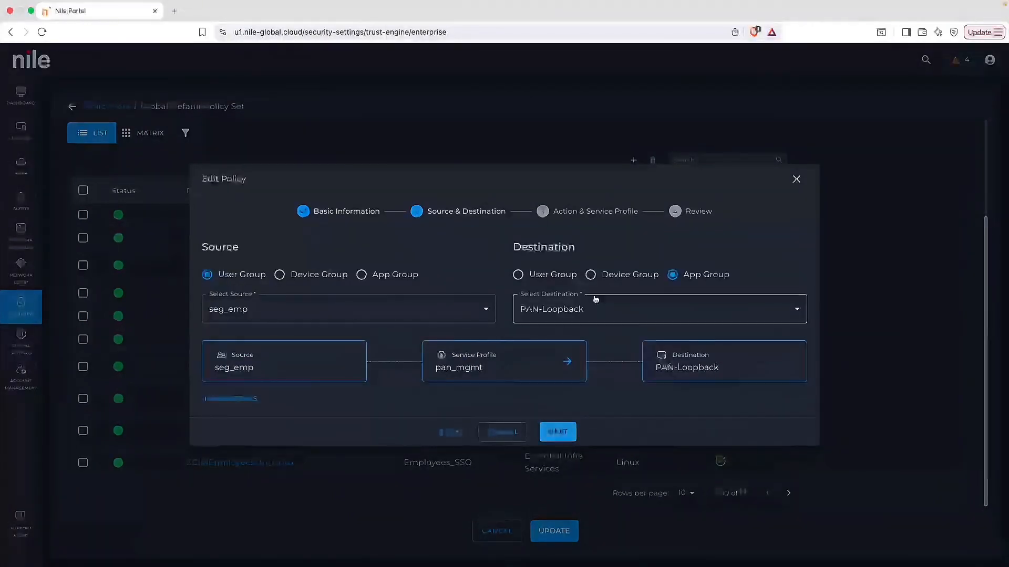
left_click(561, 439)
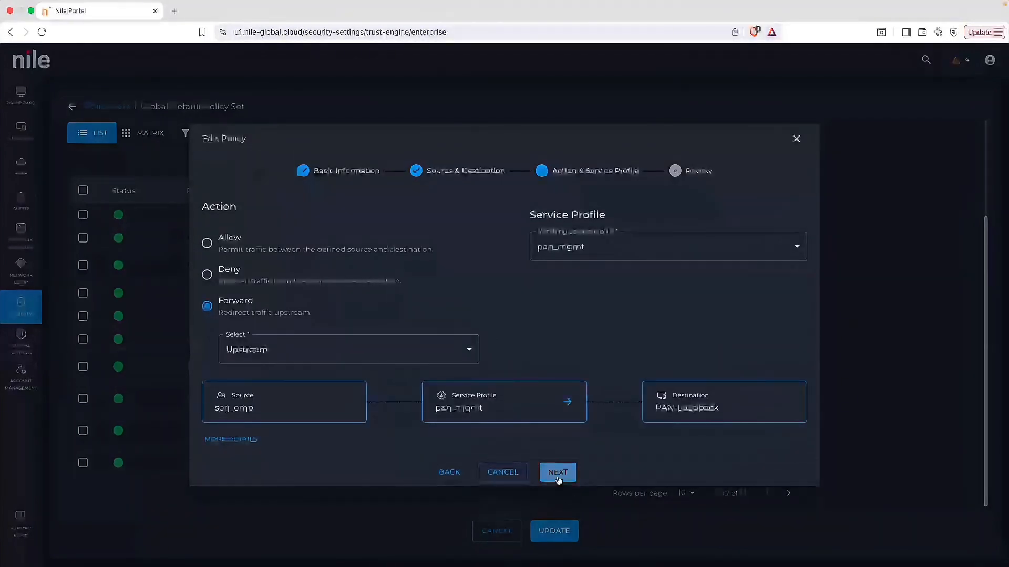
left_click(503, 472)
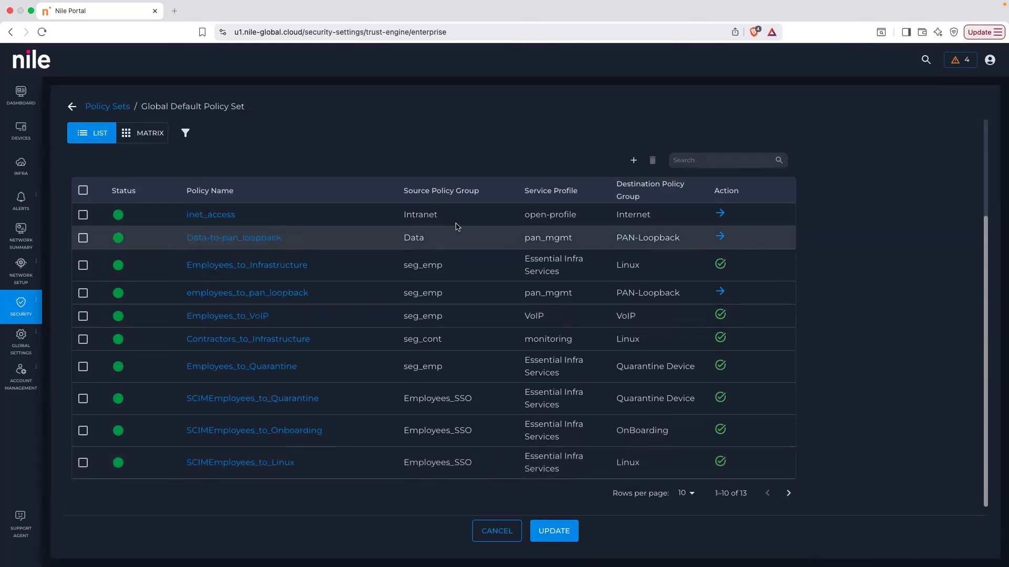
- Start a new policy in the set and name it All_Other_Traffic
left_click(634, 161)
left_click(287, 256)
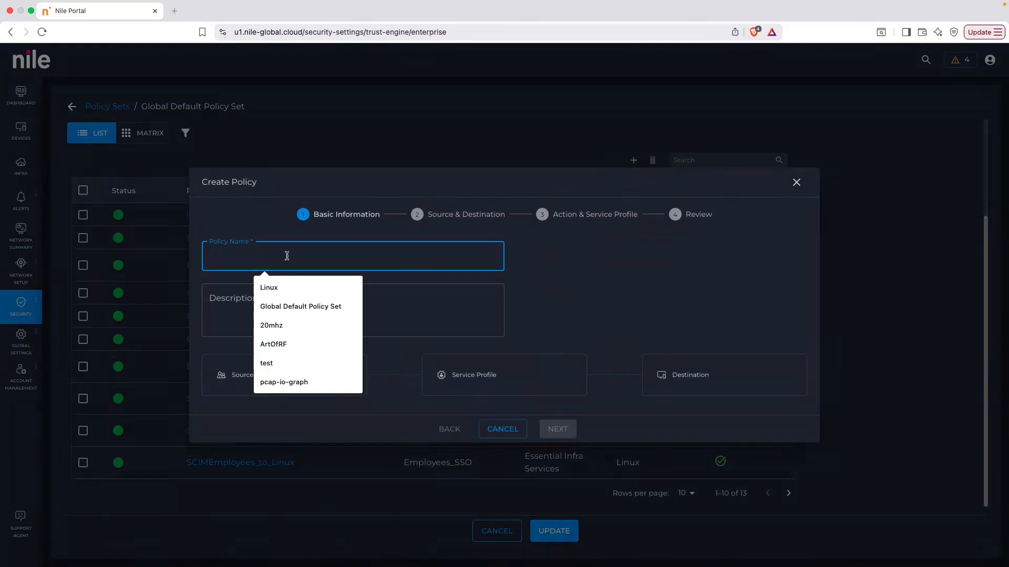
type("All")
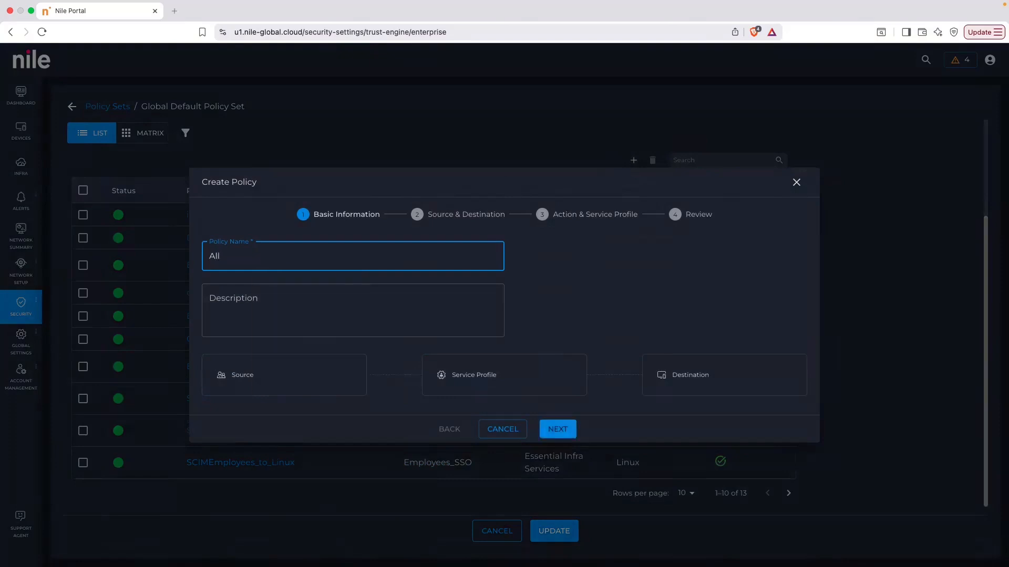
type("Traffi")
key("BackSpace")
key("BackSpace")
key("BackSpace")
key("BackSpace")
key("BackSpace")
key("BackSpace")
type("_Other_tra")
key("BackSpace")
key("BackSpace")
key("BackSpace")
type("Traffic")
left_click(557, 428)
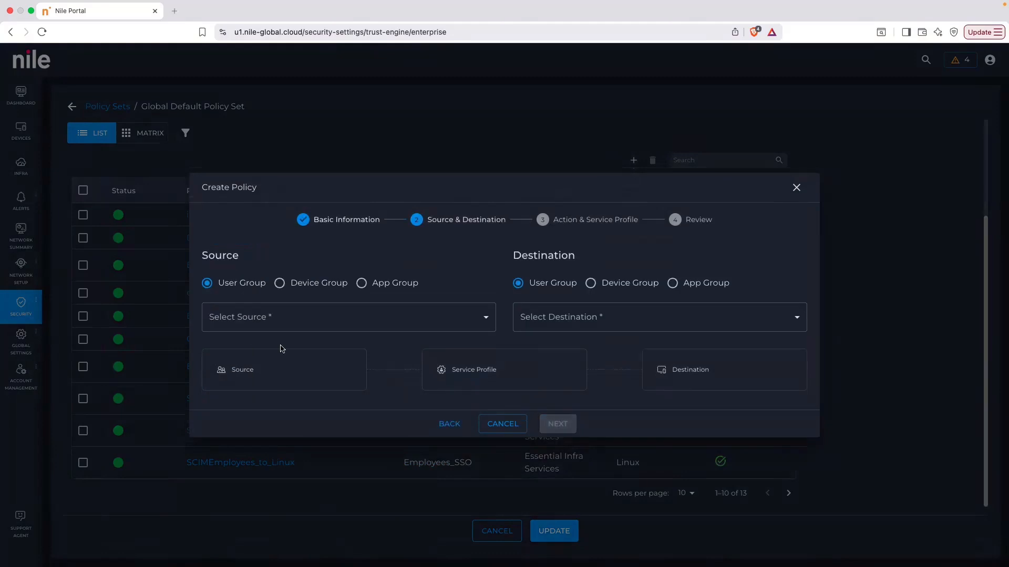
- Set the new policy's source to the seg_emp user group and its destination to the Ubuntu device group
left_click(252, 326)
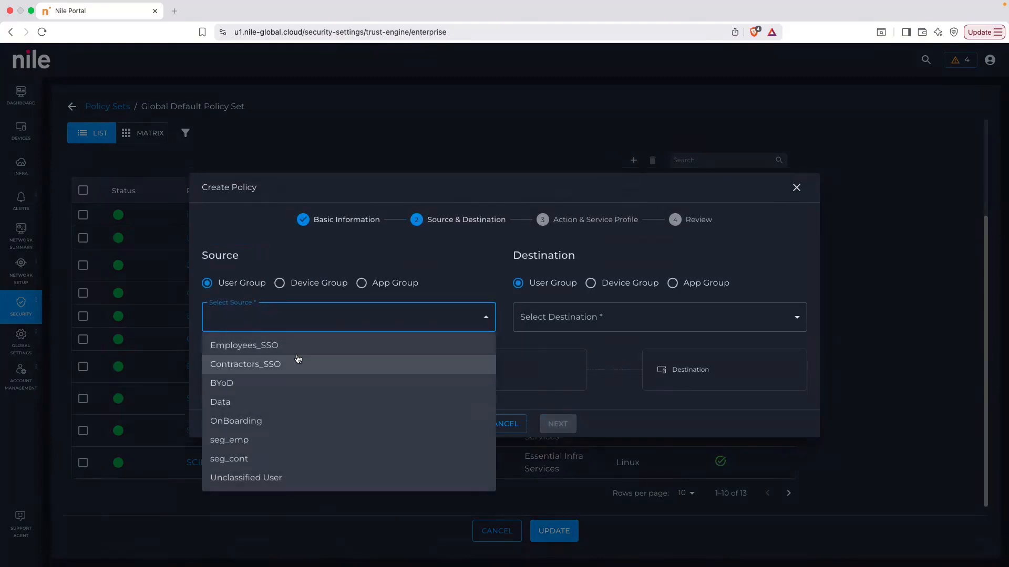
left_click(327, 441)
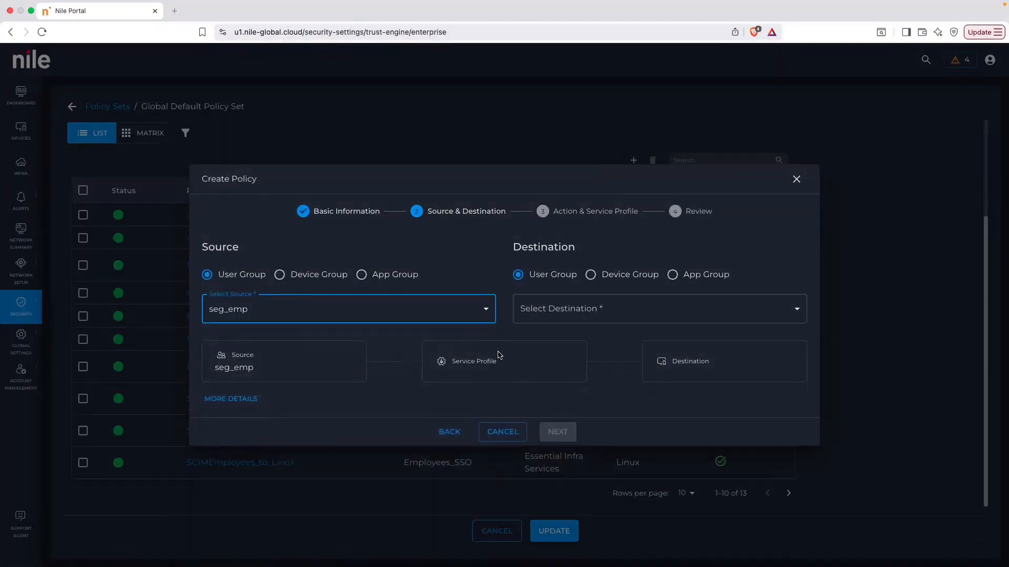
left_click(590, 274)
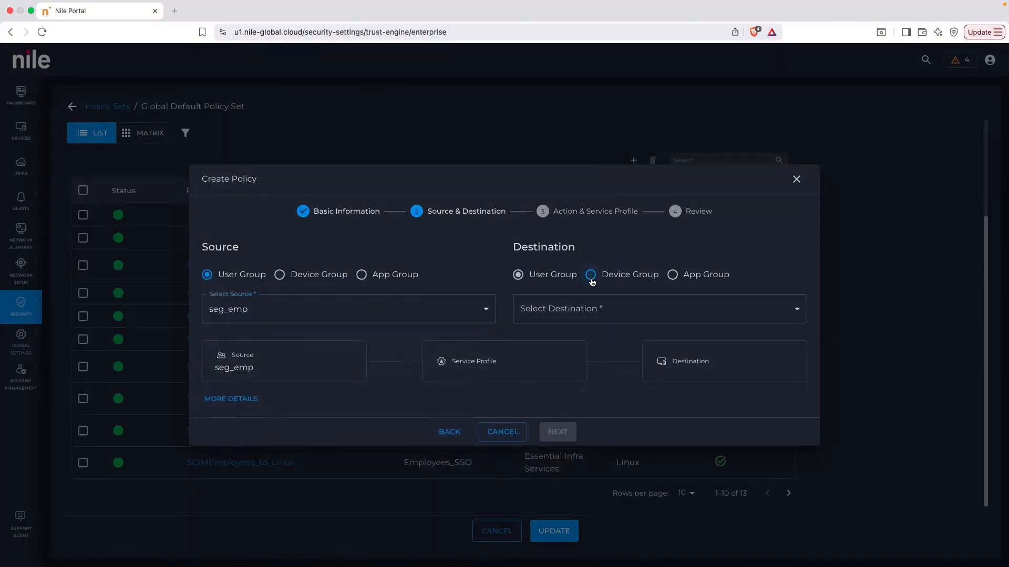
left_click(580, 314)
left_click(578, 356)
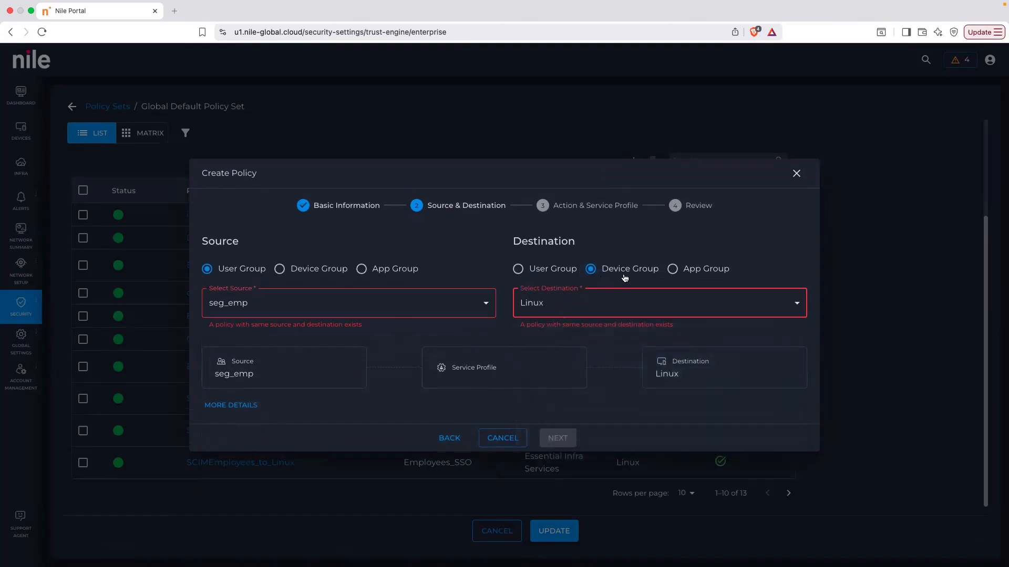
left_click(601, 273)
left_click(598, 302)
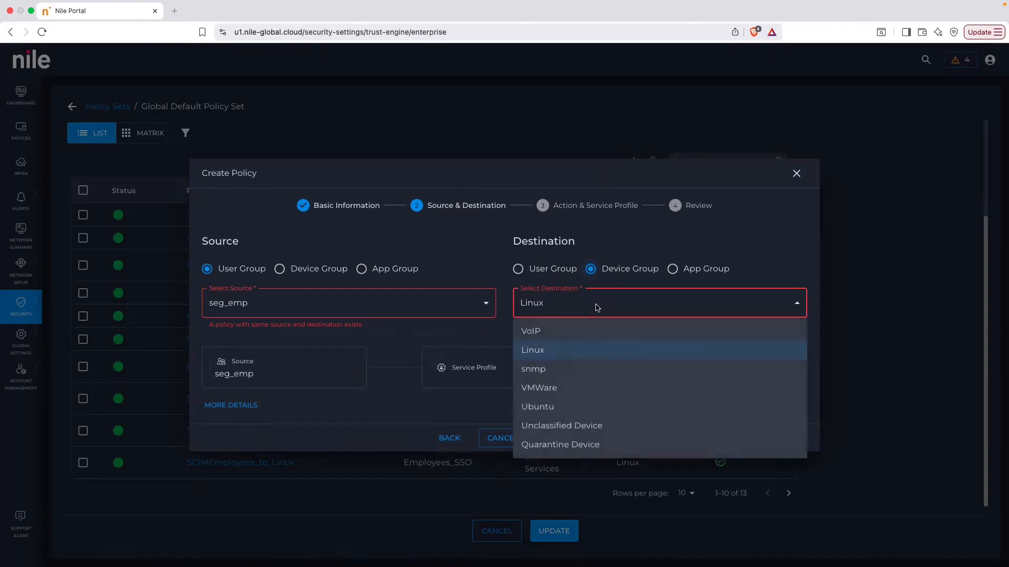
left_click(567, 407)
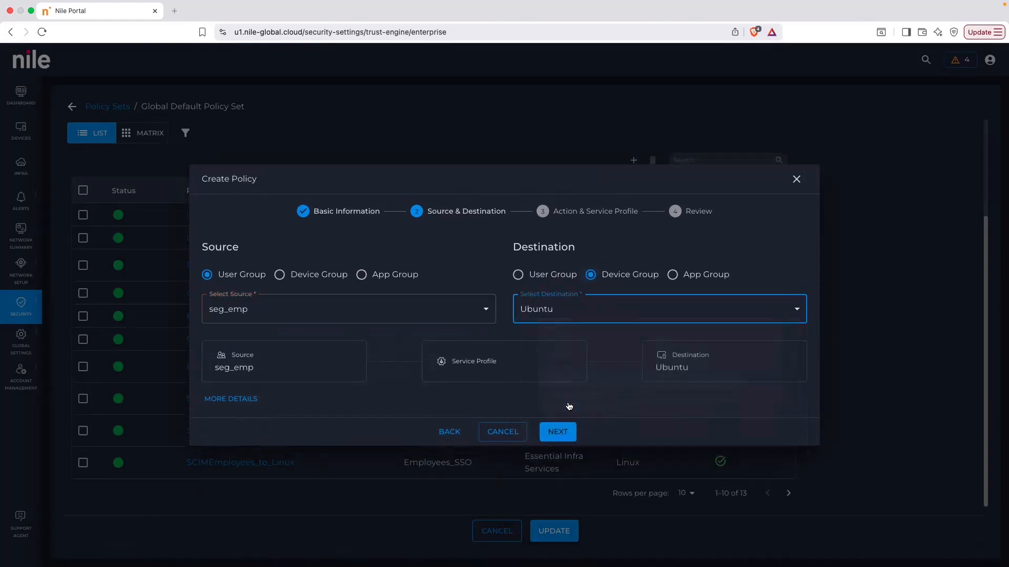
left_click(559, 435)
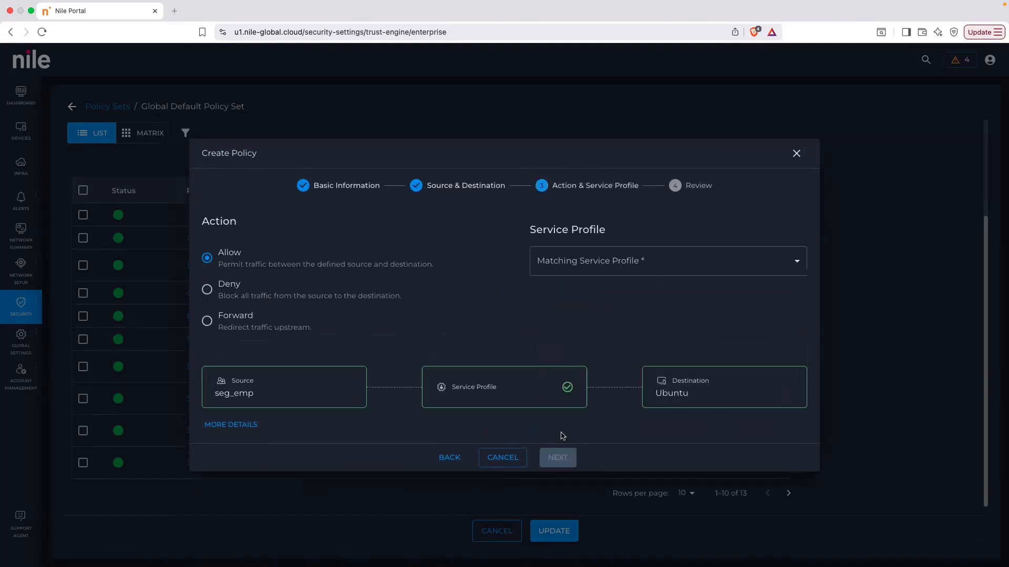
- Try forwarding the traffic Upstream with the open-profile service profile, showing the full policy details, and discard the new policy
left_click(223, 319)
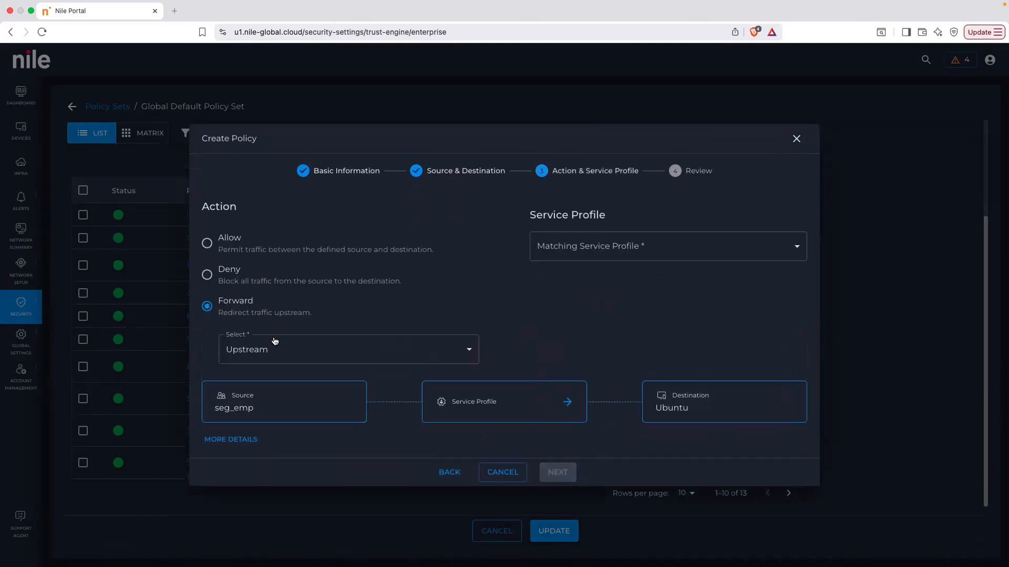
left_click(293, 348)
left_click(292, 377)
left_click(236, 441)
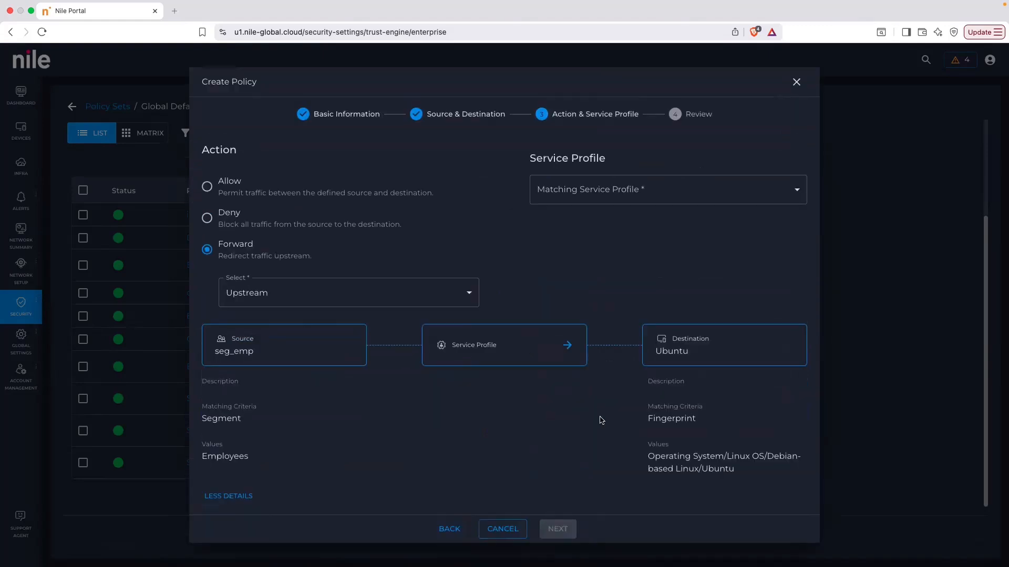
left_click(623, 198)
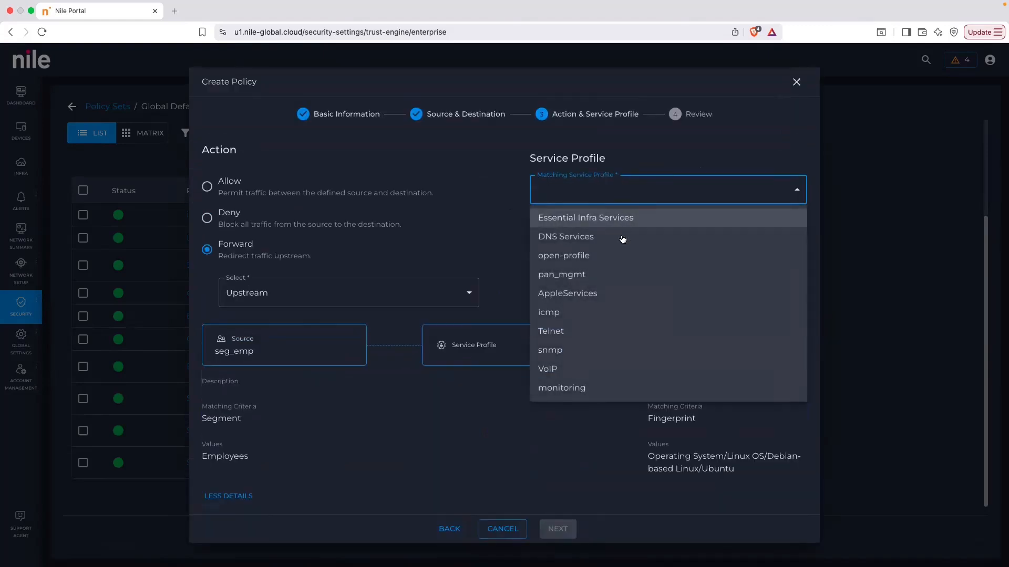
left_click(617, 256)
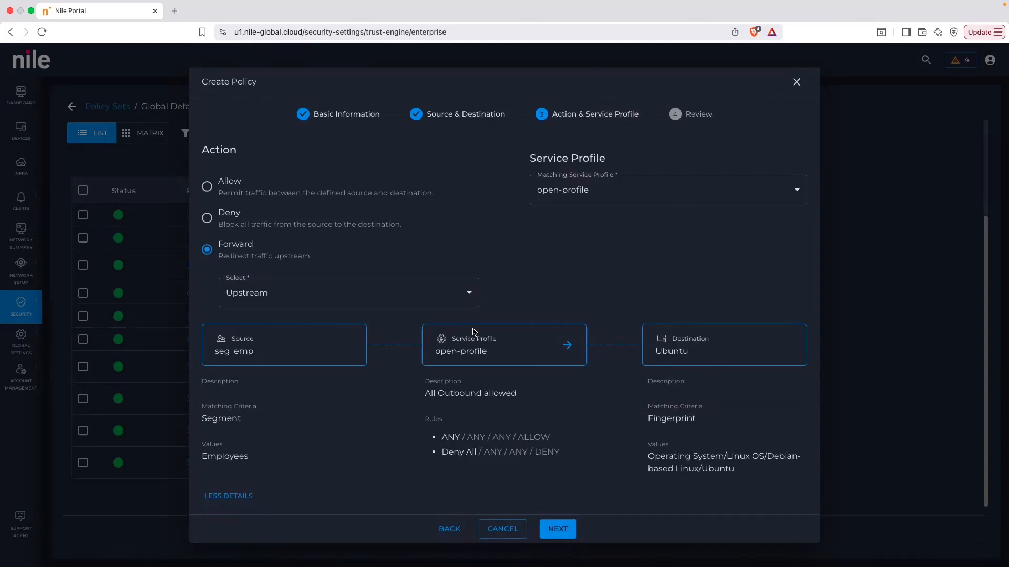
left_click(502, 530)
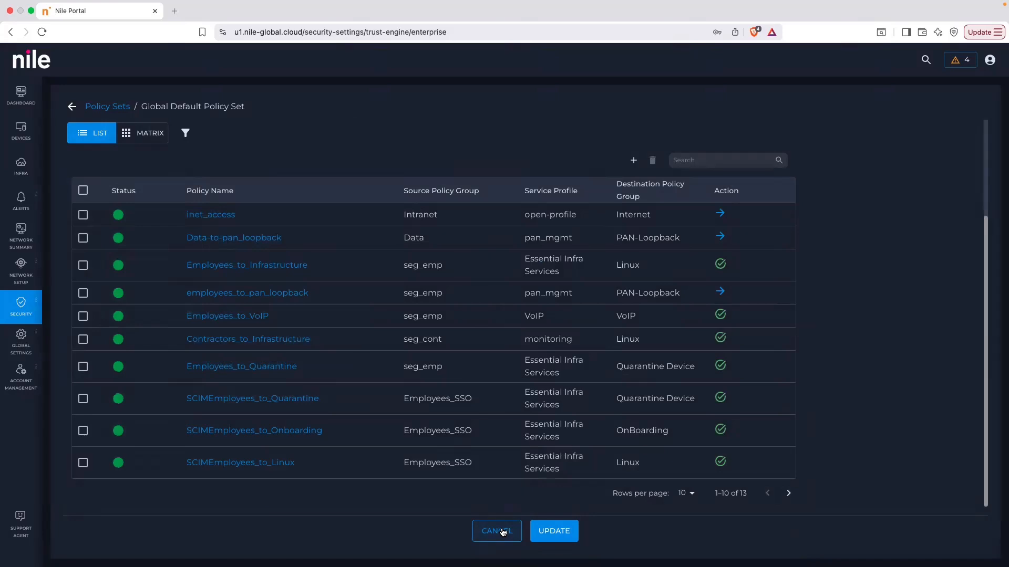